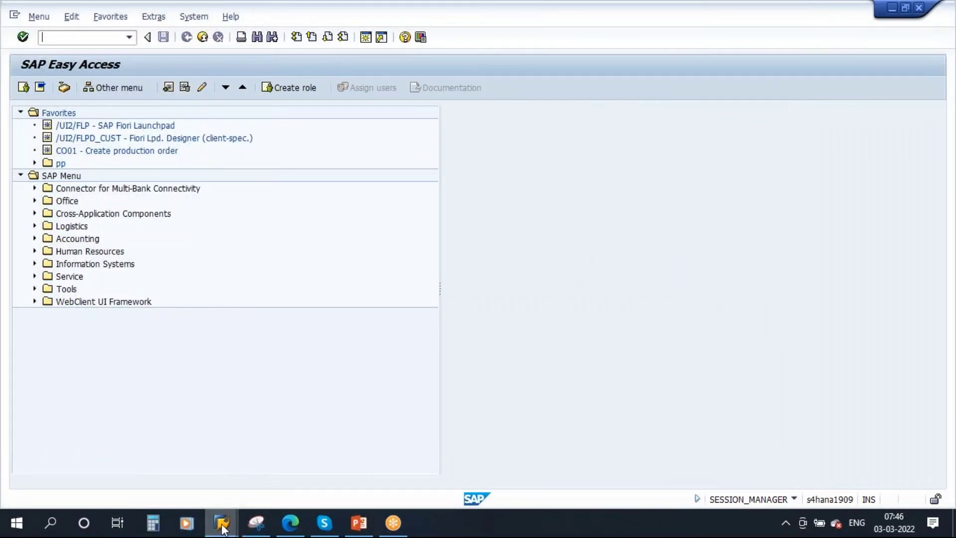
Start transaction MM02 and call up the view selection for material 81.
{"action": "left_click", "coordinate": [299, 454]}
{"action": "type", "text": "mm02"}
{"action": "key", "text": "Return"}
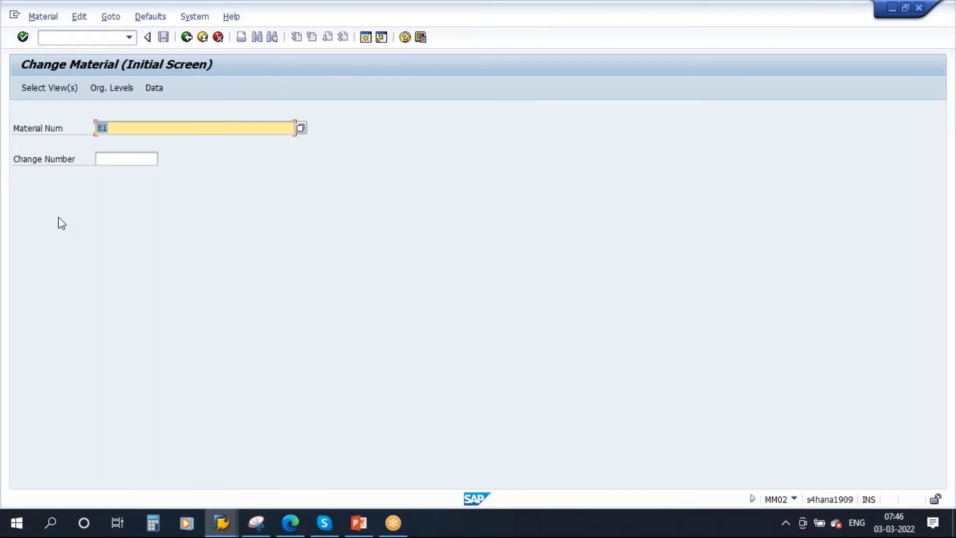
{"action": "key", "text": "Return"}
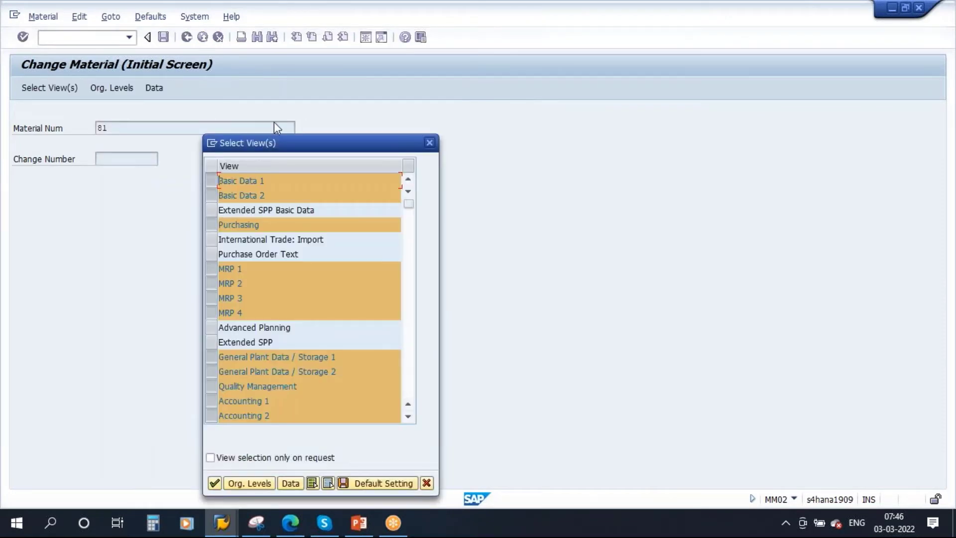
Clear the preselected views, select only General Plant Data / Storage 1, and open it for plant 0001.
{"action": "left_click_drag", "start_coordinate": [288, 142], "coordinate": [285, 104]}
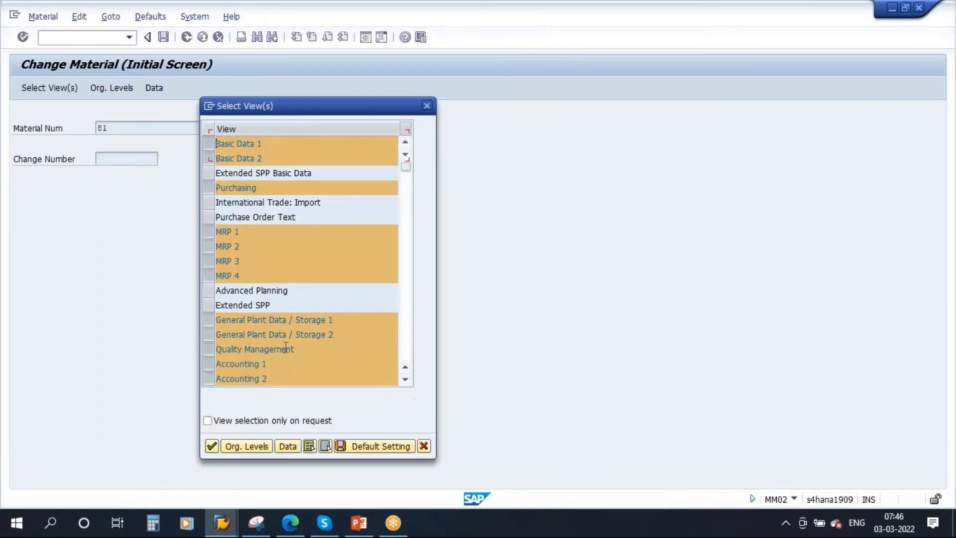
{"action": "left_click", "coordinate": [330, 447]}
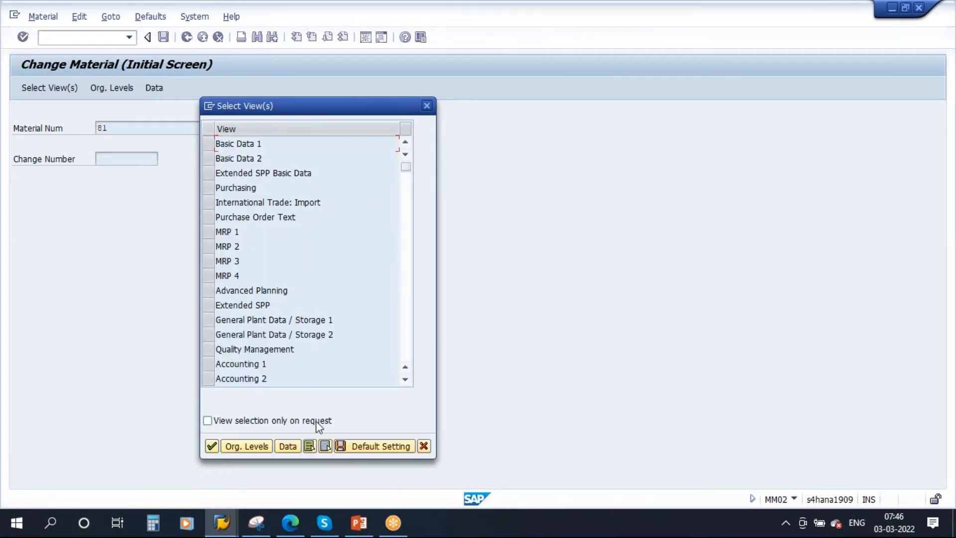
{"action": "scroll", "coordinate": [269, 334], "scroll_direction": "down", "scroll_amount": 1}
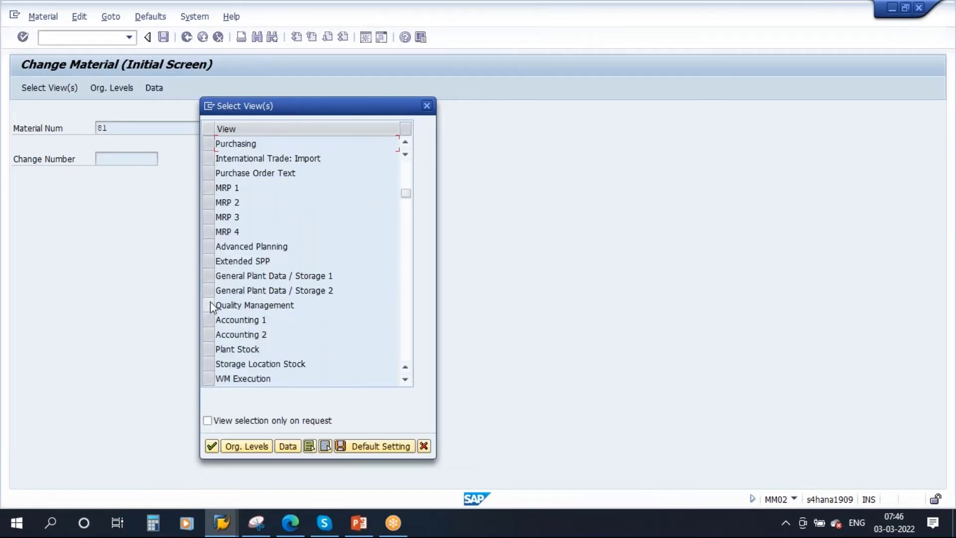
{"action": "scroll", "coordinate": [230, 256], "scroll_direction": "up", "scroll_amount": 1}
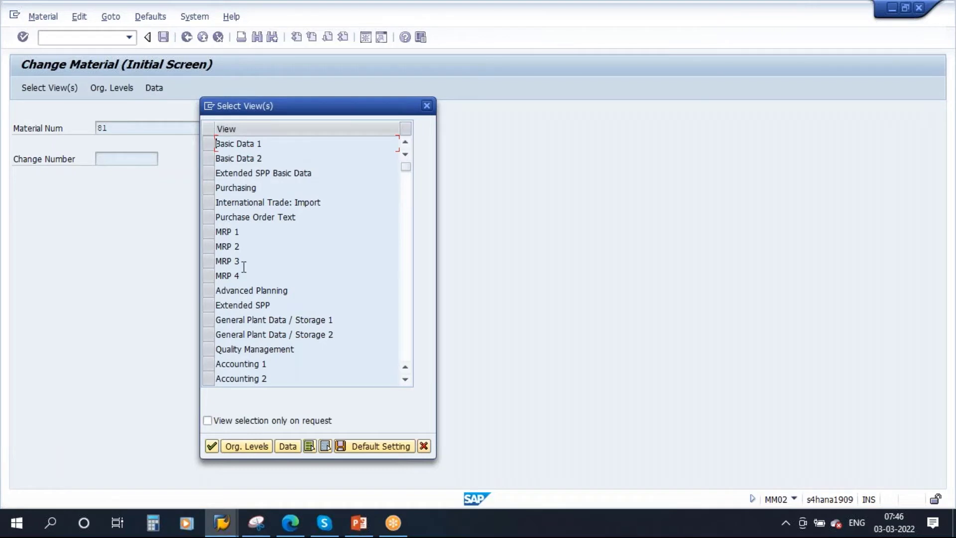
{"action": "left_click", "coordinate": [208, 320]}
{"action": "left_click", "coordinate": [211, 446]}
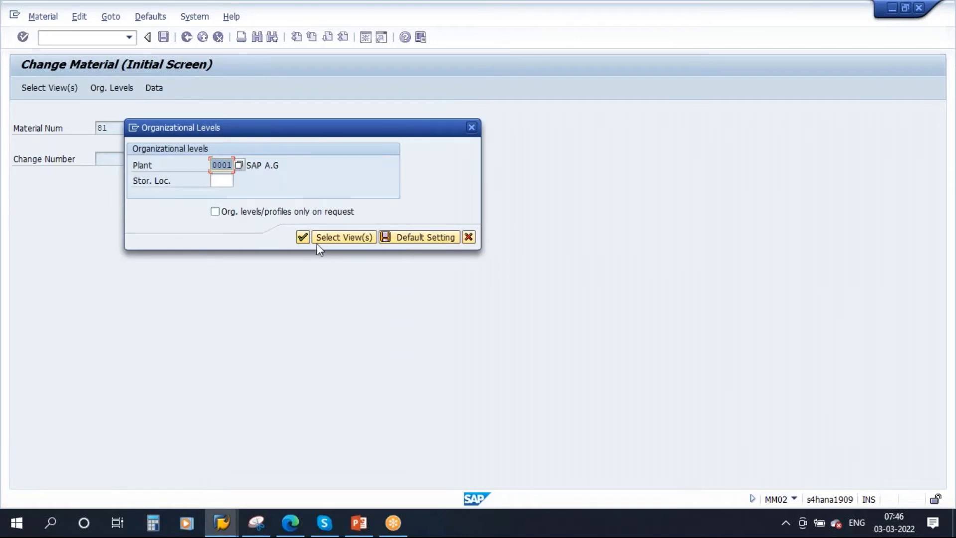
{"action": "left_click", "coordinate": [305, 238]}
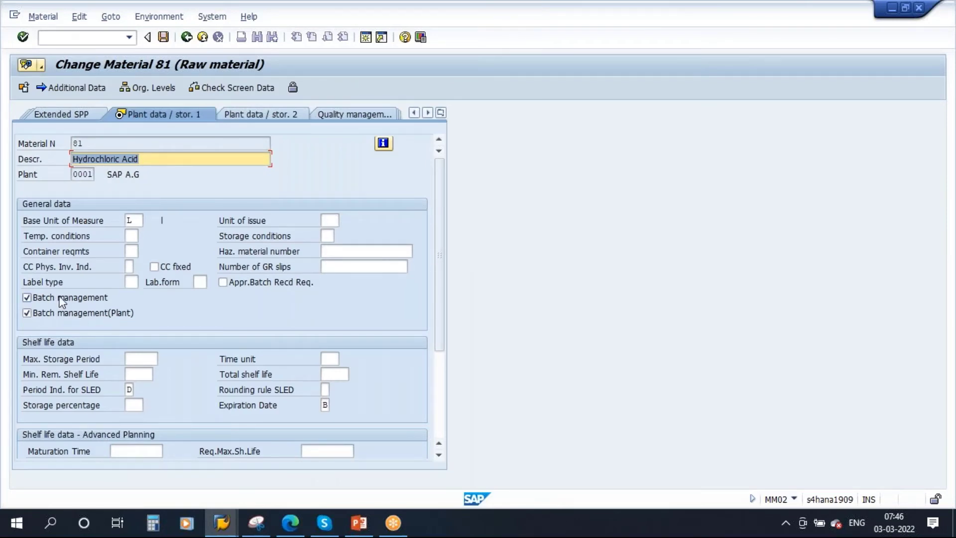
Compare the batch-material and inspection-interval conditions on PowerPoint's inspection lot generation slide with the SAP material record, ending back in SAP.
{"action": "left_click", "coordinate": [359, 523]}
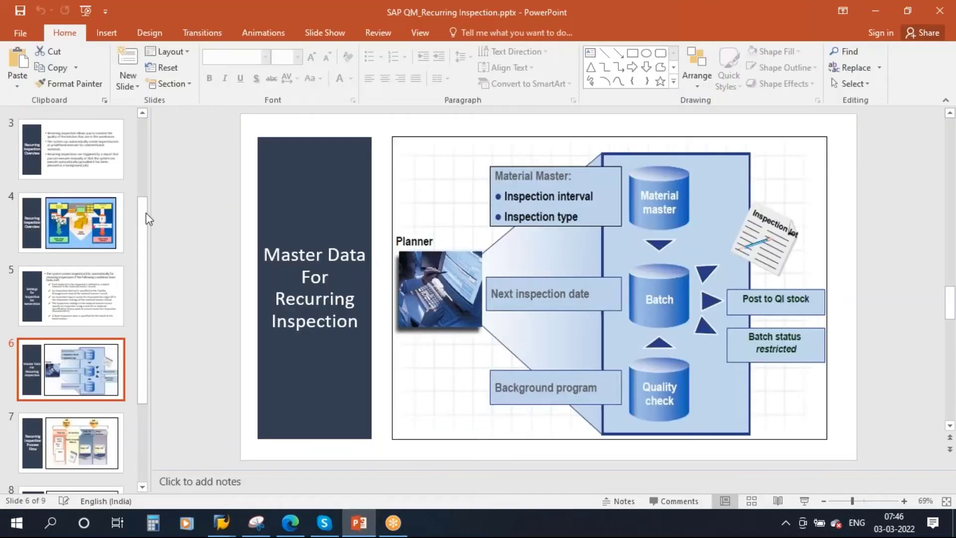
{"action": "left_click", "coordinate": [89, 285]}
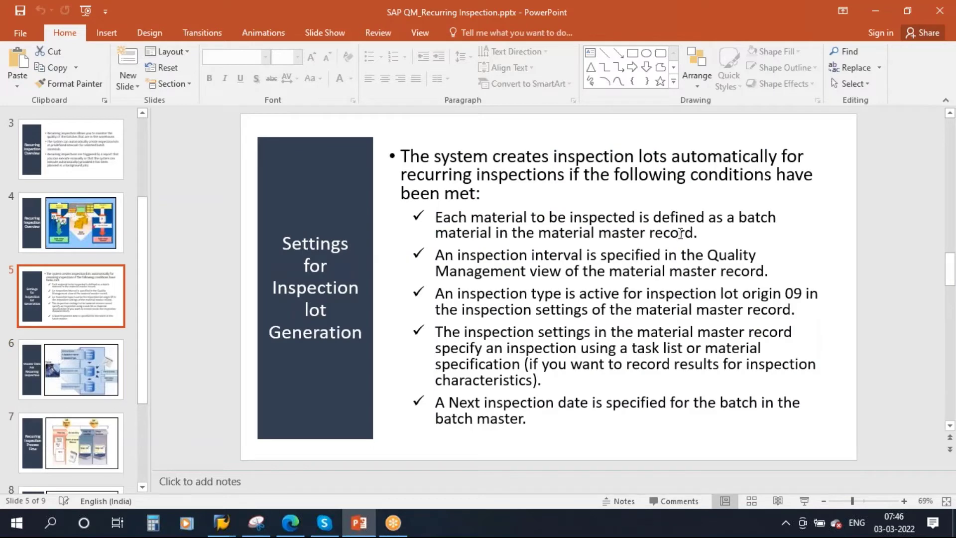
{"action": "left_click_drag", "start_coordinate": [699, 233], "coordinate": [436, 220]}
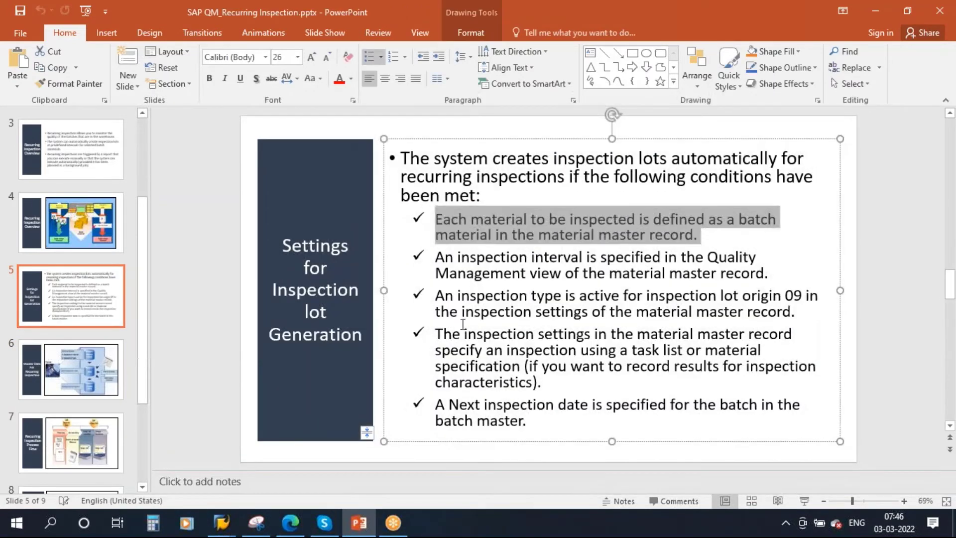
{"action": "left_click", "coordinate": [664, 328]}
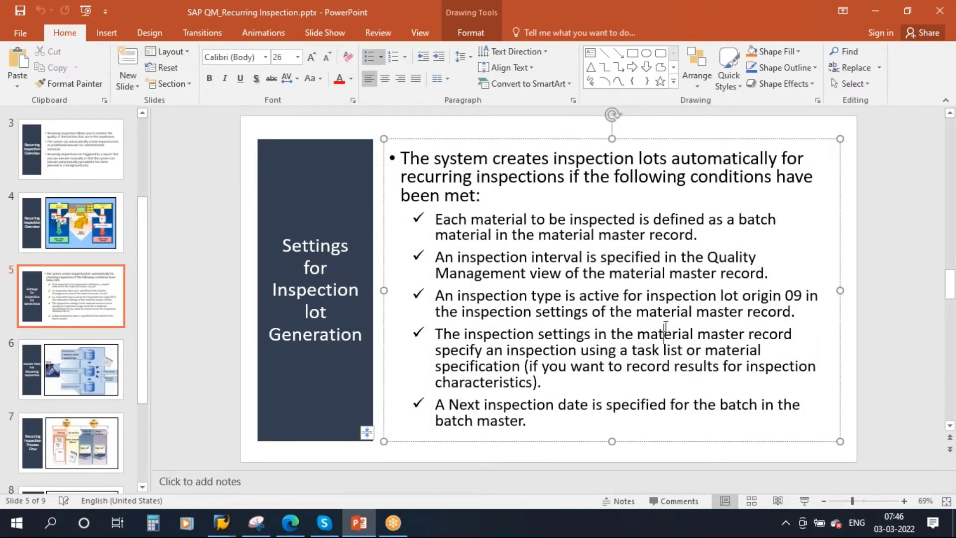
{"action": "key", "text": "alt+Tab"}
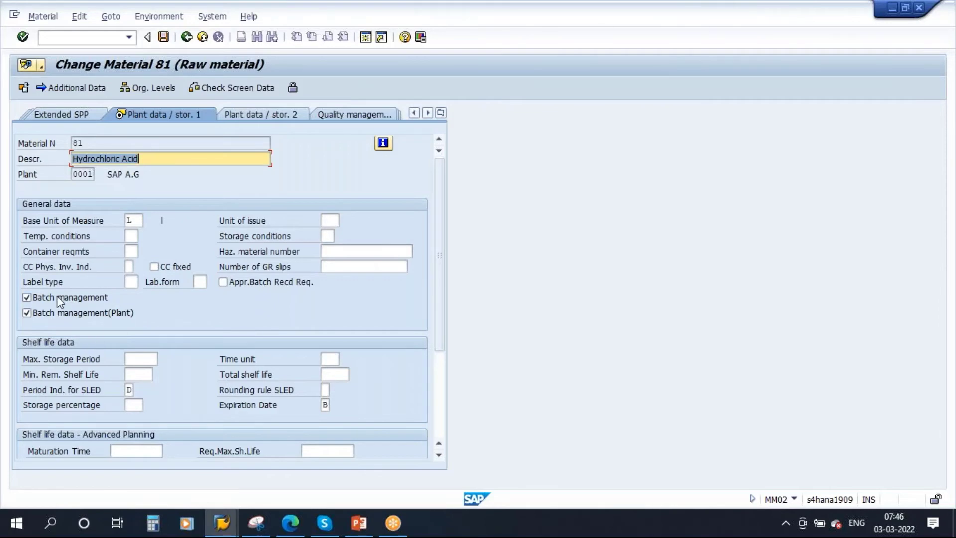
{"action": "left_click", "coordinate": [359, 522]}
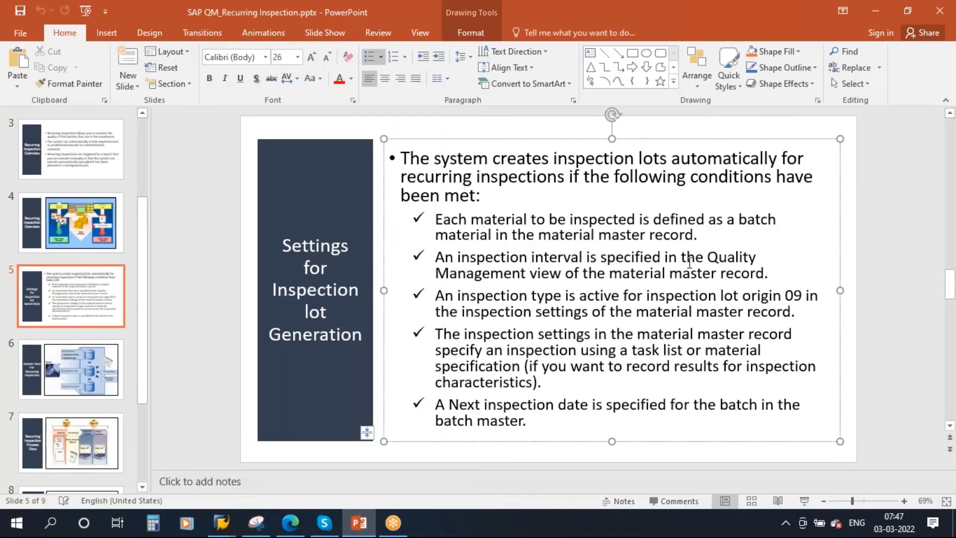
{"action": "left_click", "coordinate": [722, 275]}
{"action": "key", "text": "alt+Tab"}
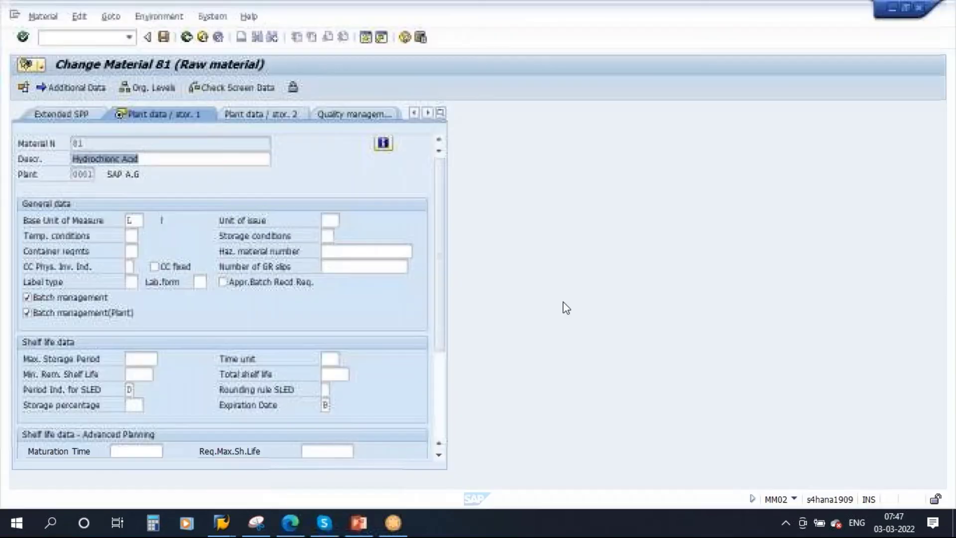
In the material's Quality management view, set the inspection interval to 365 days.
{"action": "left_click", "coordinate": [442, 113]}
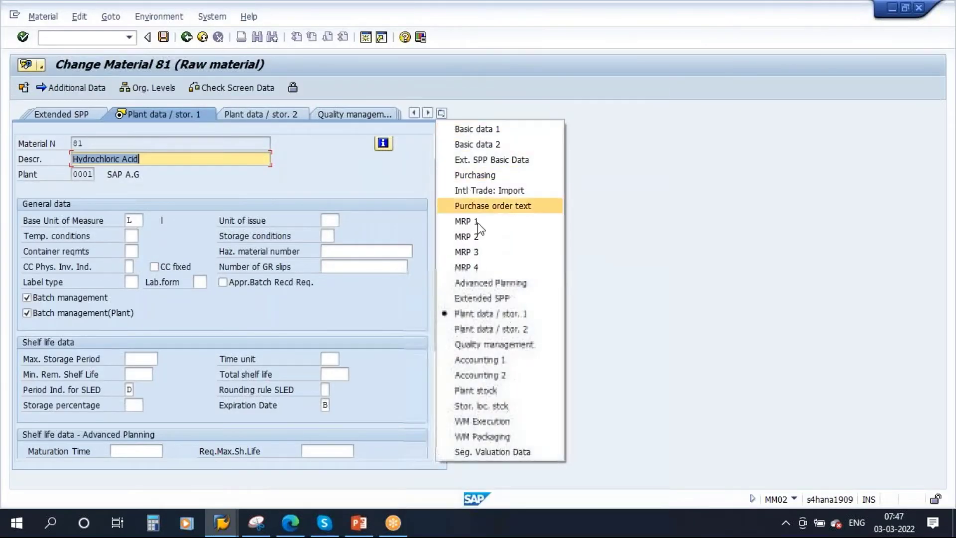
{"action": "left_click", "coordinate": [493, 344]}
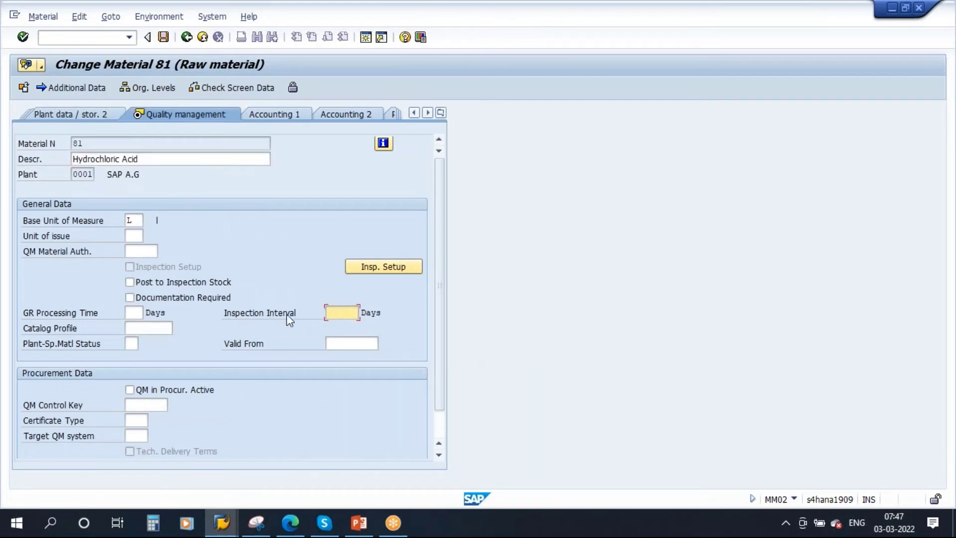
{"action": "type", "text": "365"}
{"action": "key", "text": "Return"}
Review the recurring inspection master data and the inspection lot origin 09 condition in the PowerPoint slides, then return to the SAP material record.
{"action": "left_click", "coordinate": [359, 522]}
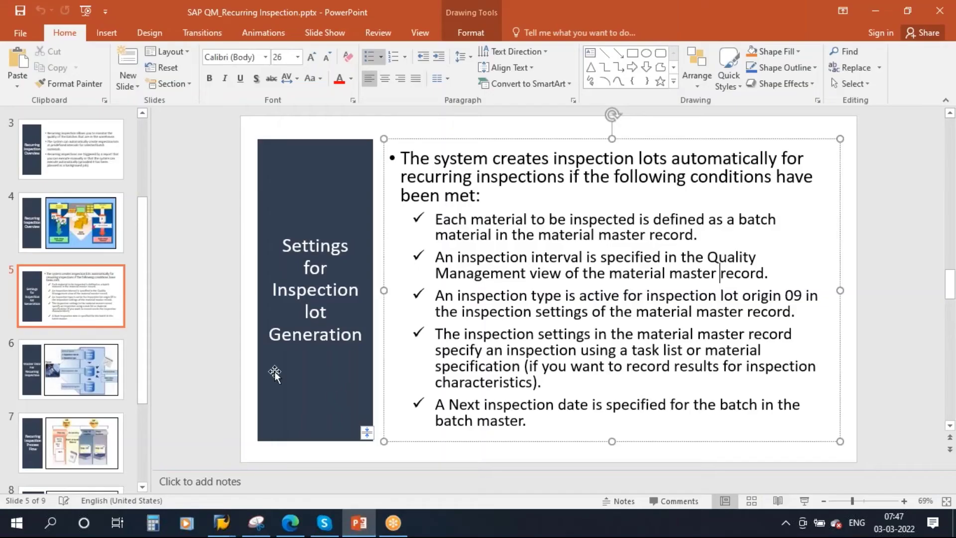
{"action": "left_click", "coordinate": [74, 374]}
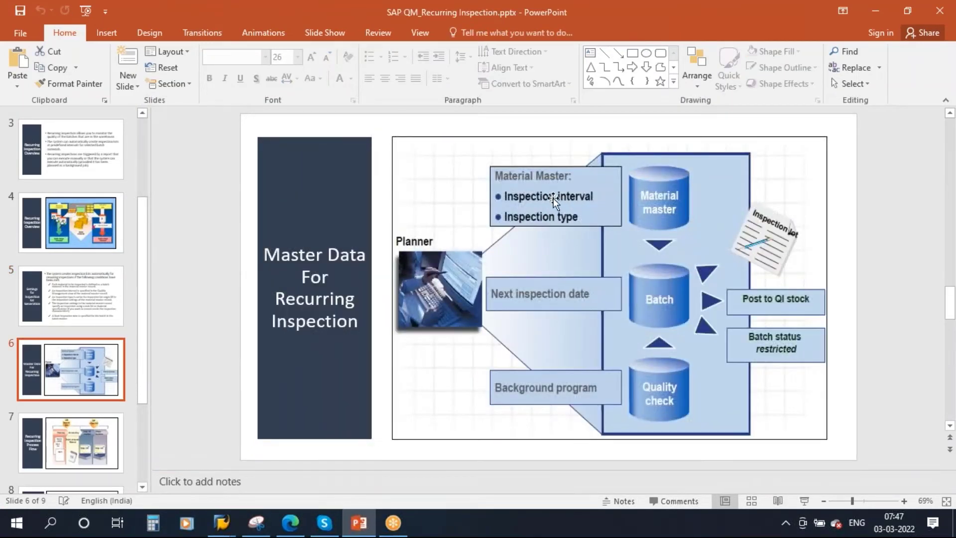
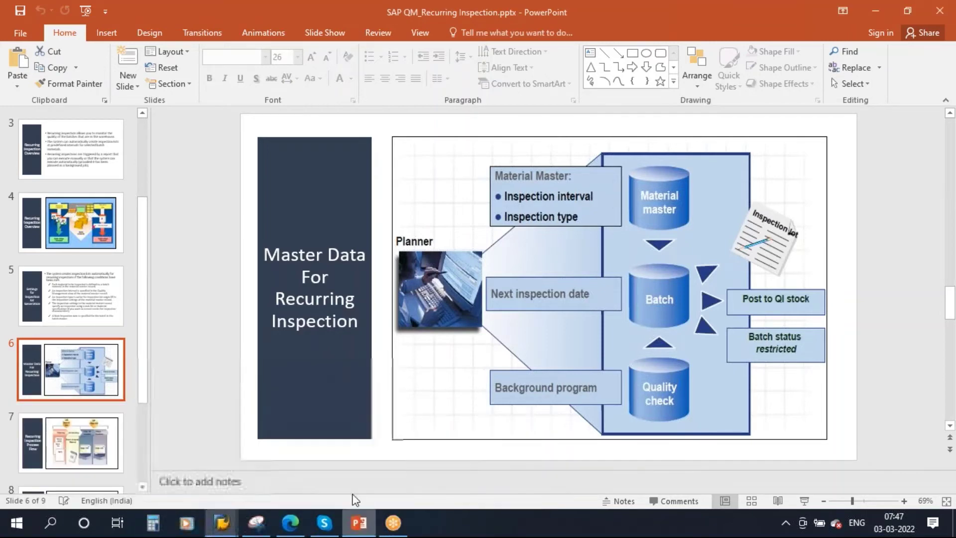
{"action": "left_click", "coordinate": [85, 303]}
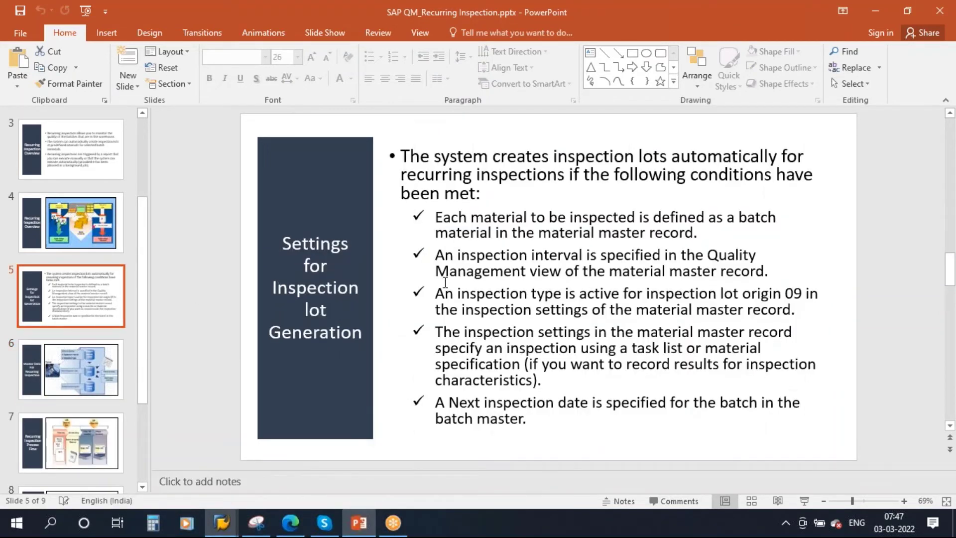
{"action": "left_click_drag", "start_coordinate": [444, 293], "coordinate": [800, 294]}
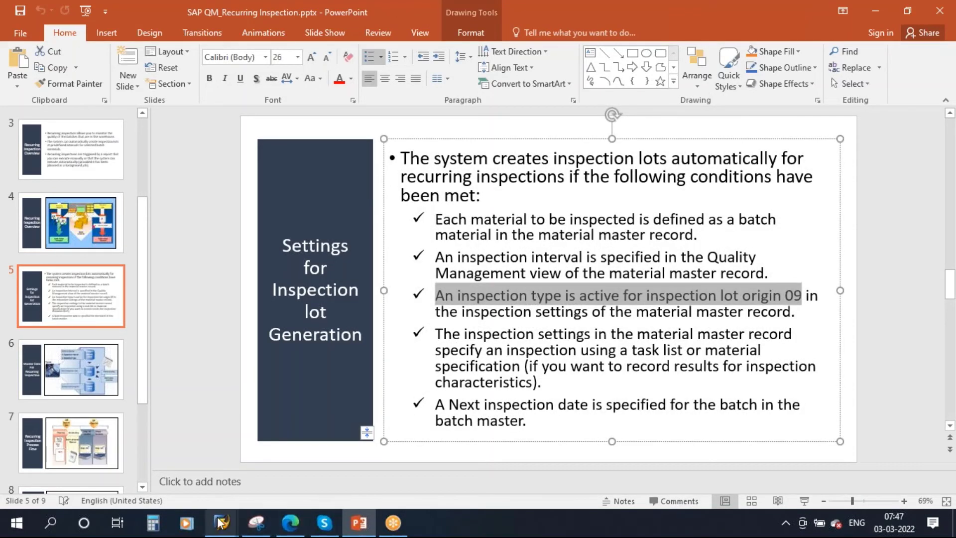
{"action": "mouse_move", "coordinate": [221, 522]}
{"action": "left_click", "coordinate": [281, 448]}
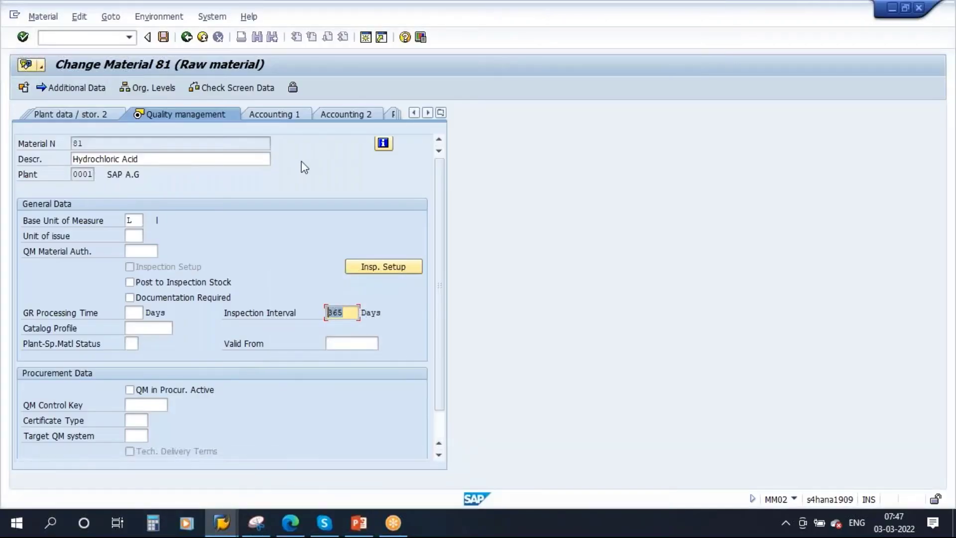
Add inspection type 09, Recurring inspection of batches, to the material's inspection setup and activate it.
{"action": "left_click", "coordinate": [396, 266]}
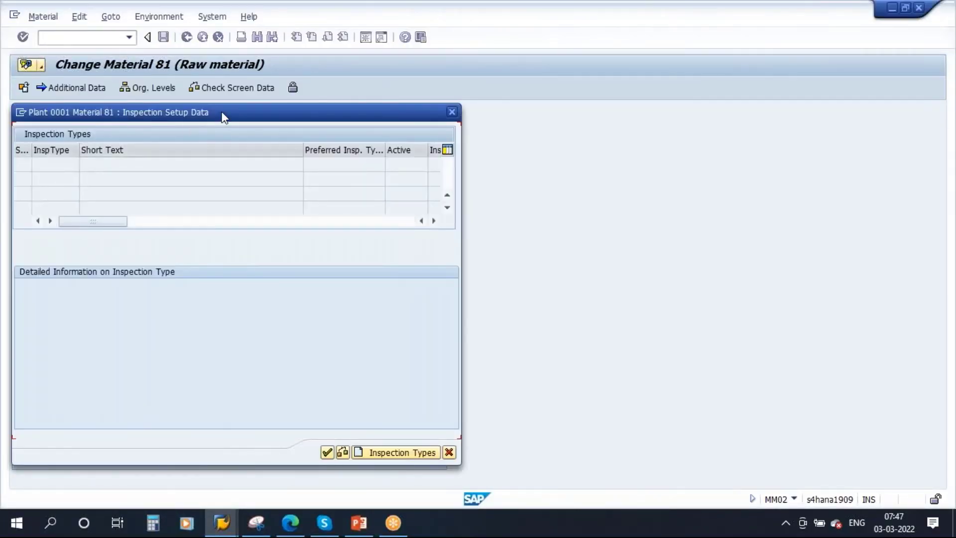
{"action": "left_click_drag", "start_coordinate": [222, 116], "coordinate": [289, 115]}
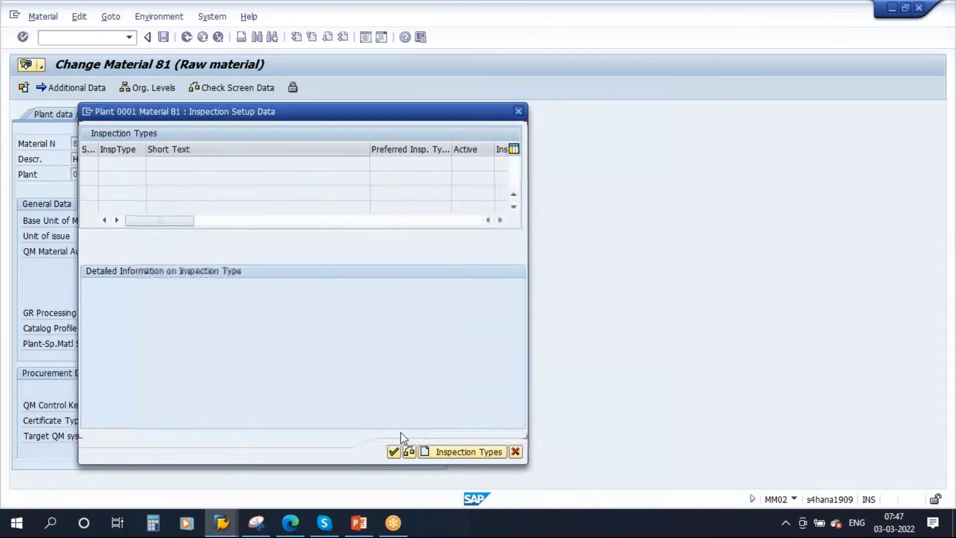
{"action": "left_click", "coordinate": [457, 452]}
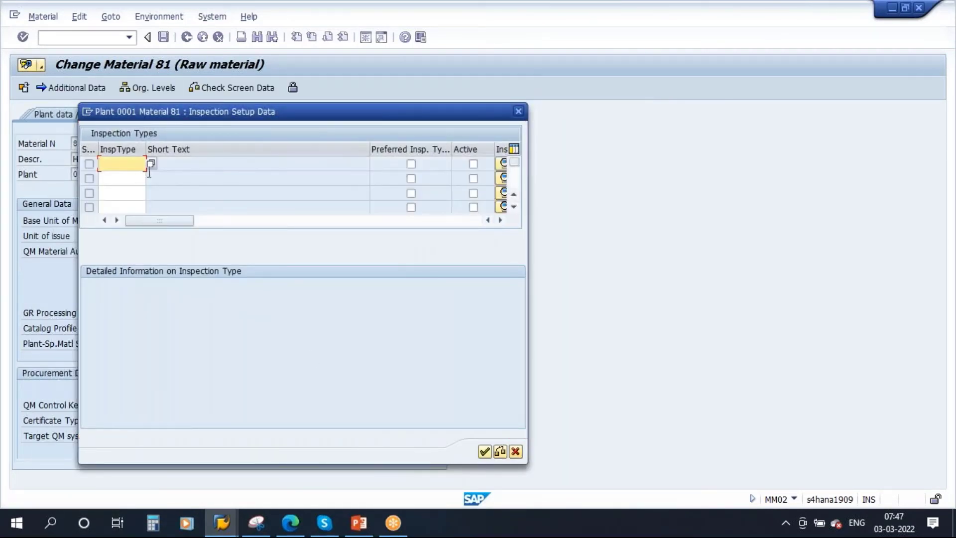
{"action": "left_click", "coordinate": [150, 163]}
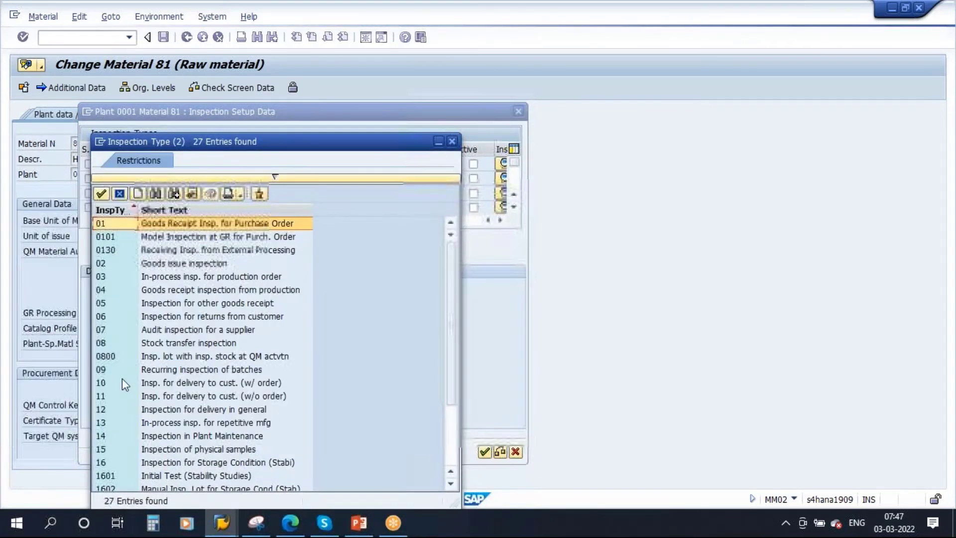
{"action": "left_click", "coordinate": [108, 375]}
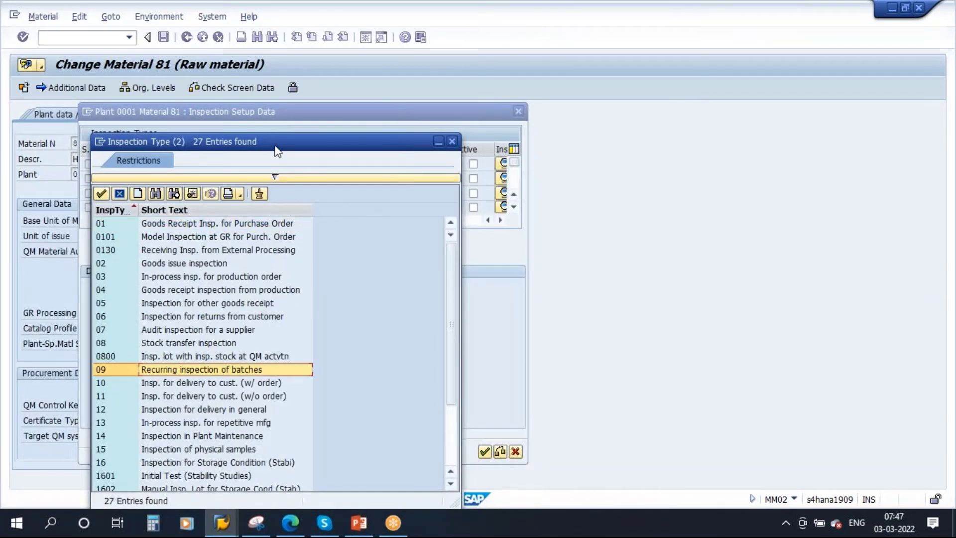
{"action": "left_click_drag", "start_coordinate": [278, 151], "coordinate": [371, 117]}
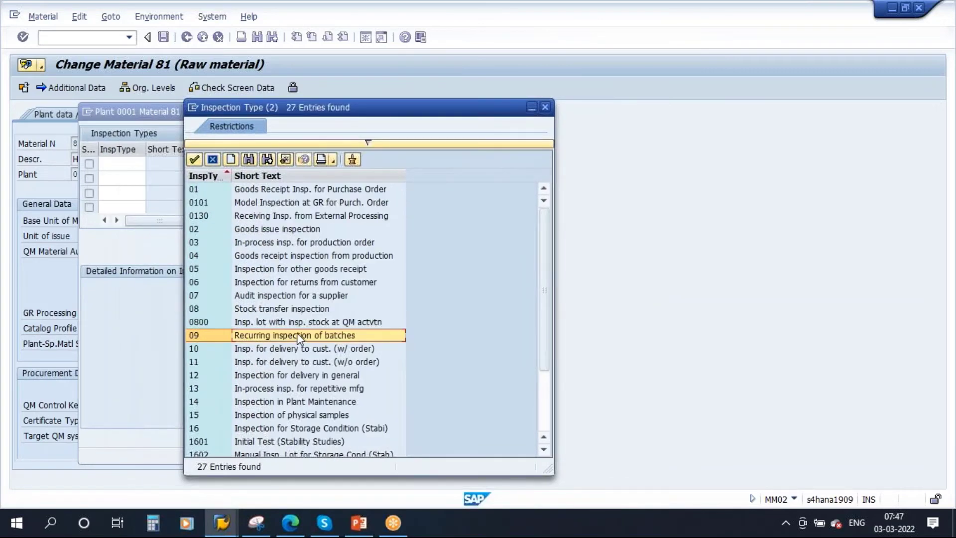
{"action": "double_click", "coordinate": [277, 340]}
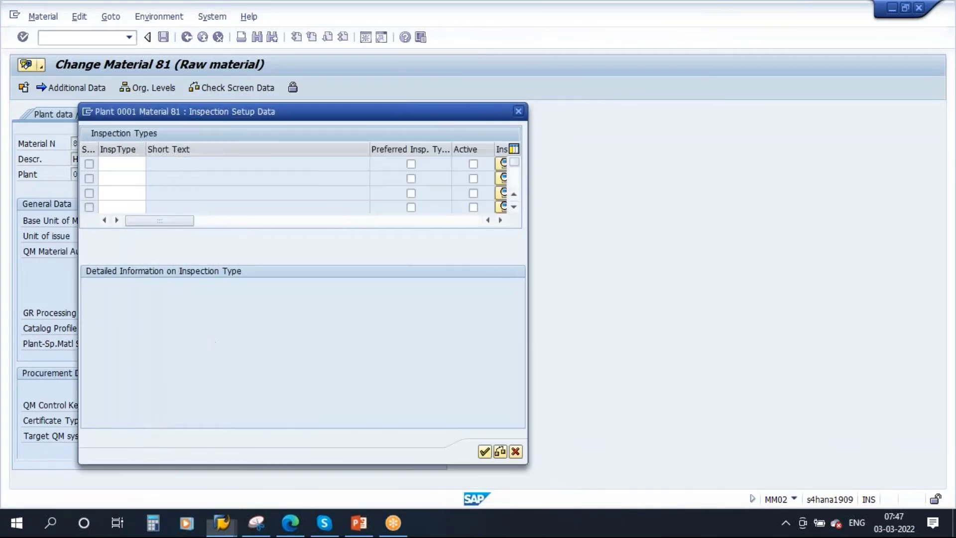
{"action": "left_click", "coordinate": [501, 450]}
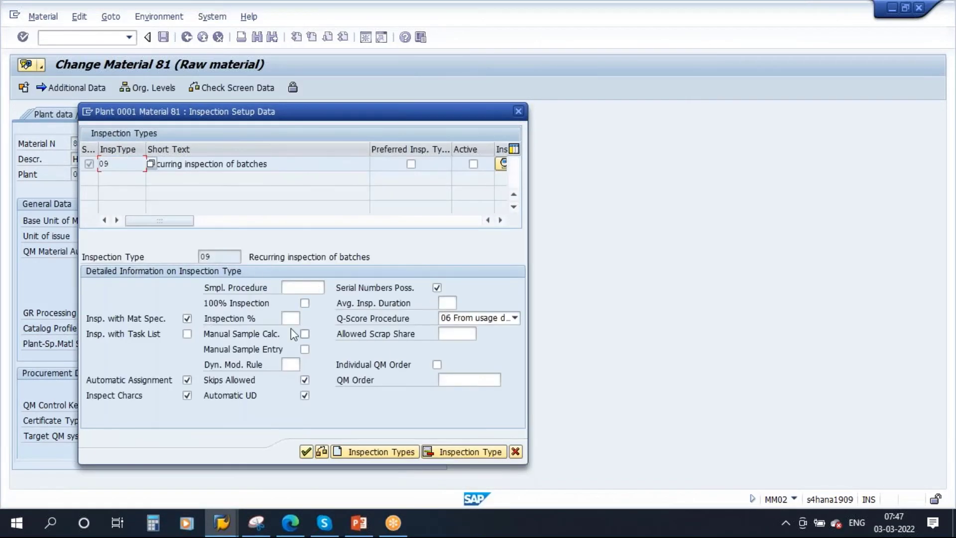
{"action": "left_click", "coordinate": [473, 164]}
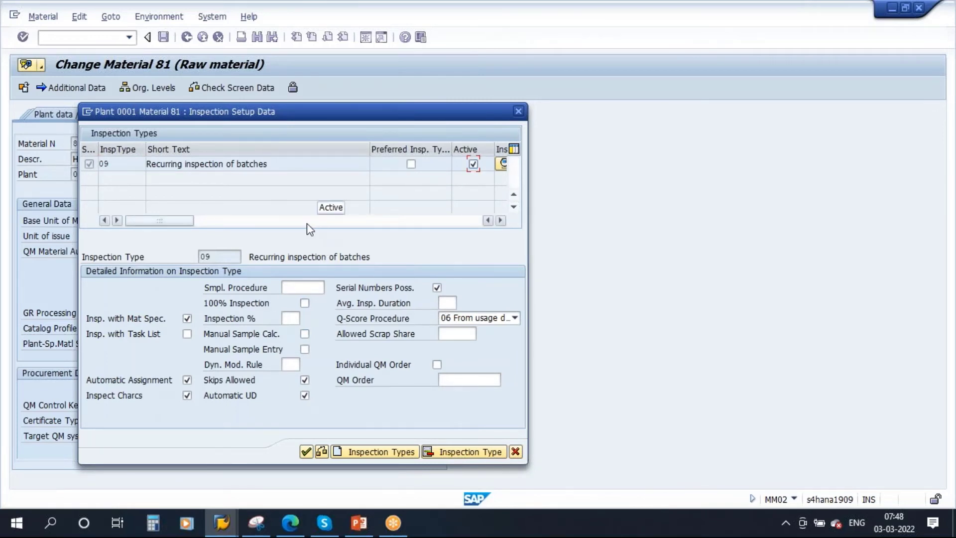
Add inspection type 01, Goods Receipt Insp. for Purchase Order, activate it, and confirm the material's inspection setup.
{"action": "left_click", "coordinate": [383, 451]}
{"action": "left_click", "coordinate": [129, 167]}
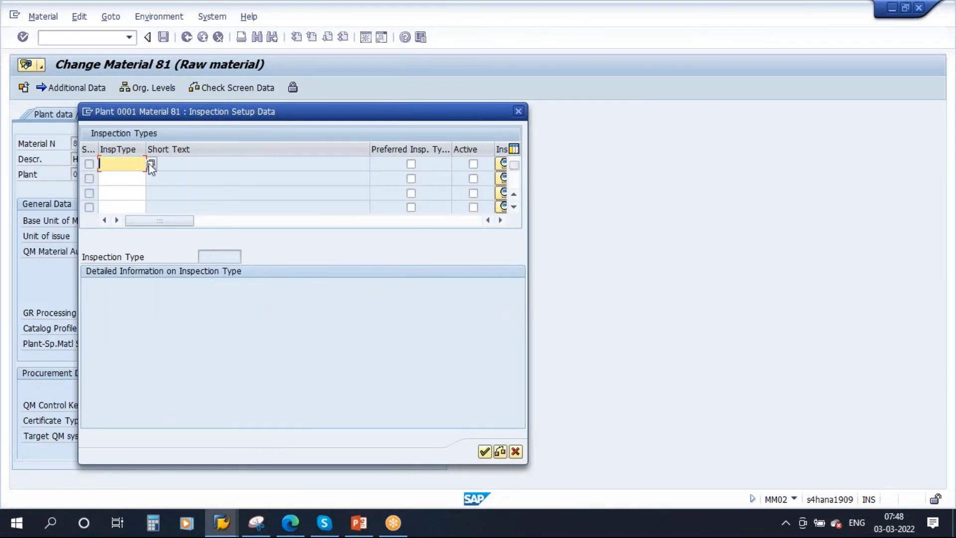
{"action": "key", "text": "F4"}
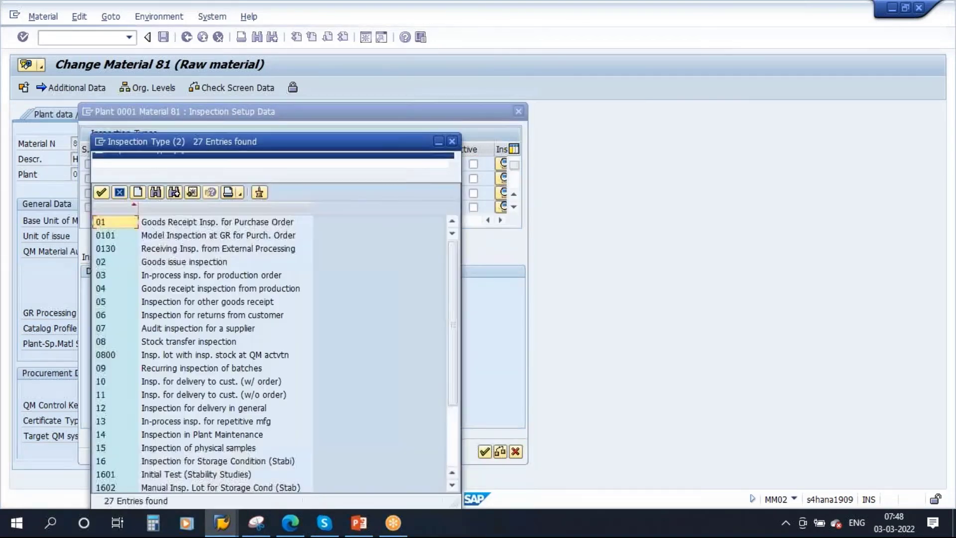
{"action": "key", "text": "Return"}
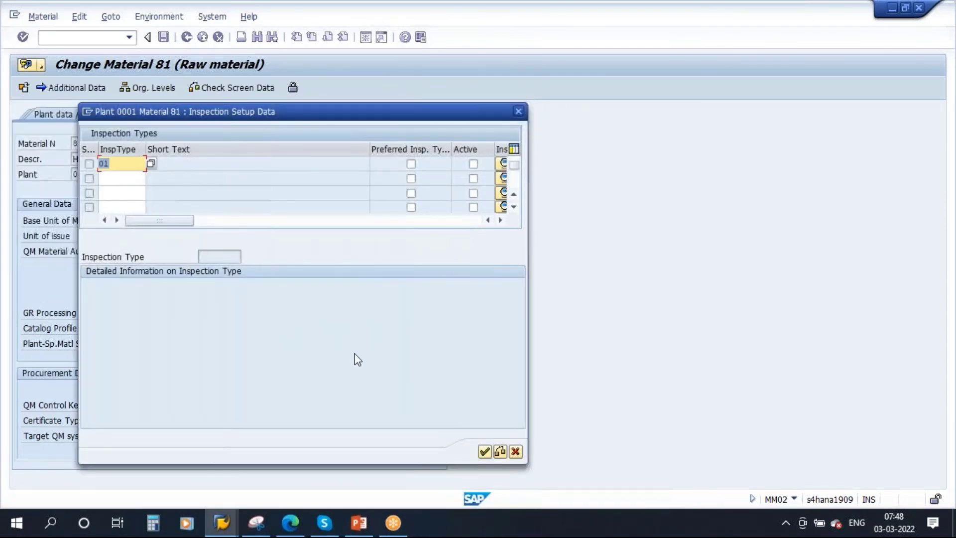
{"action": "key", "text": "Return"}
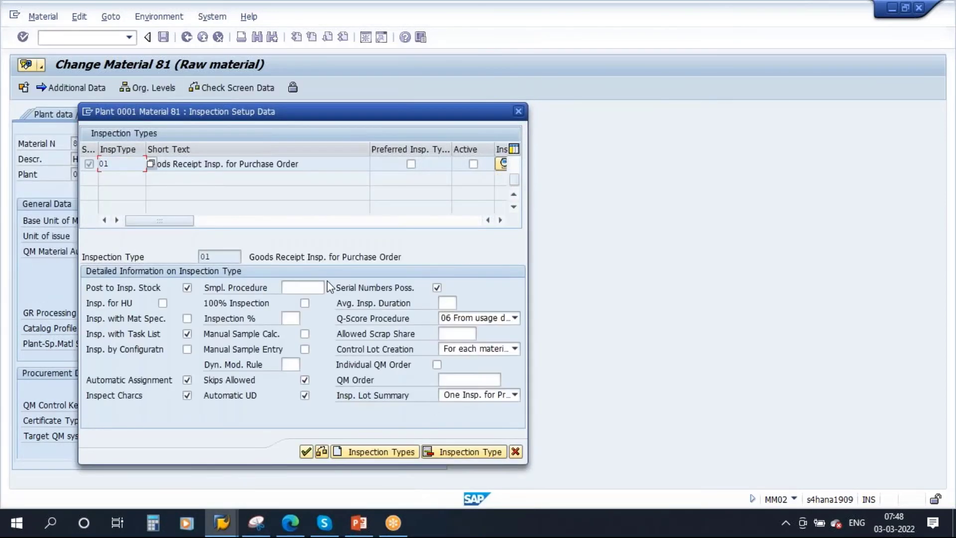
{"action": "left_click", "coordinate": [474, 164]}
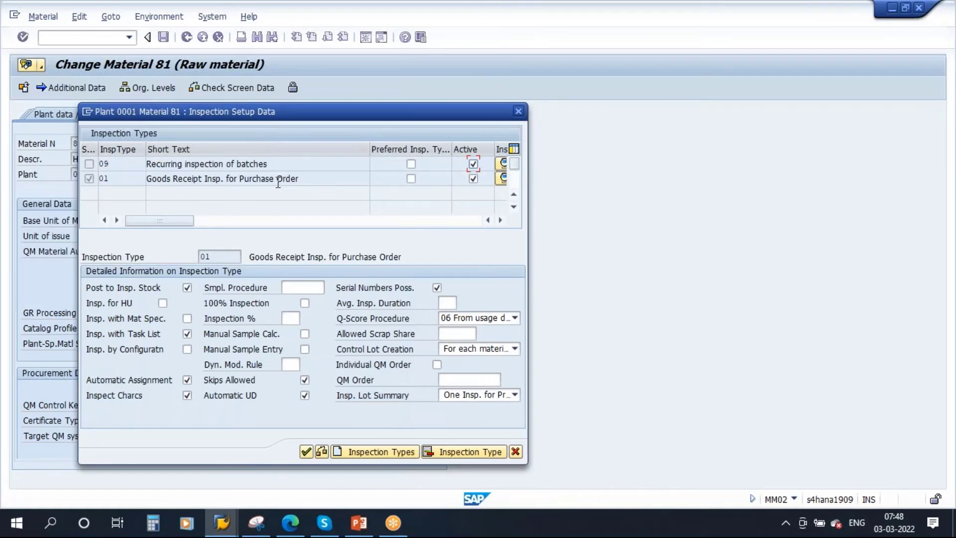
{"action": "double_click", "coordinate": [133, 160]}
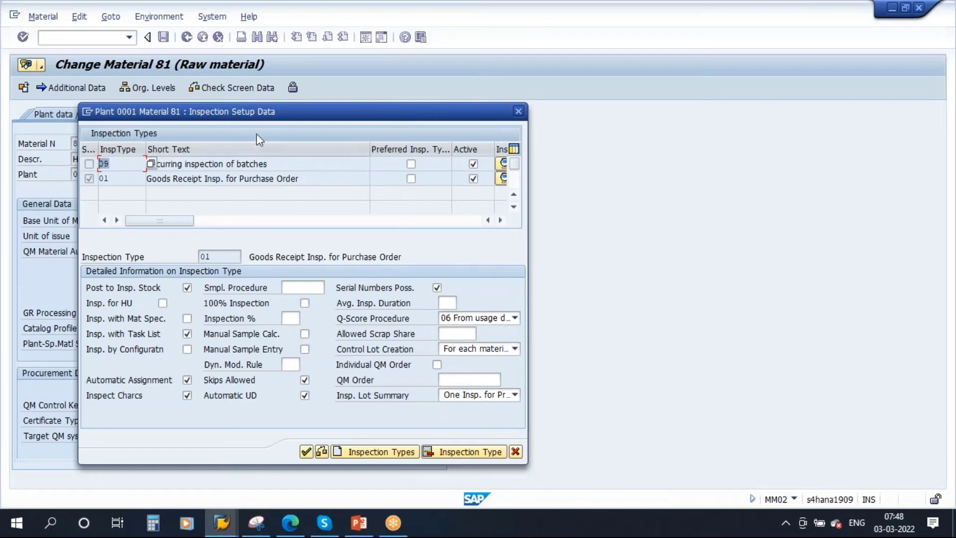
{"action": "left_click_drag", "start_coordinate": [303, 119], "coordinate": [360, 106]}
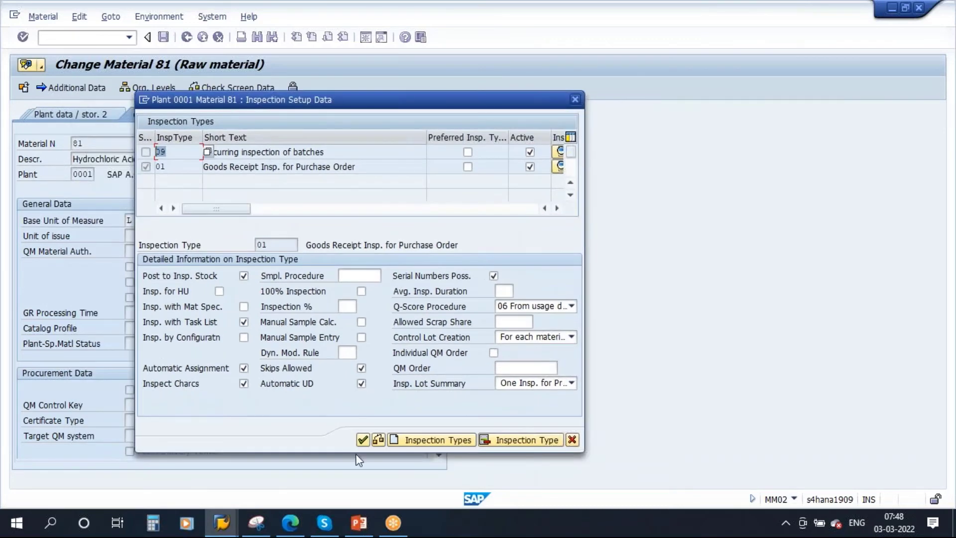
{"action": "left_click", "coordinate": [363, 438]}
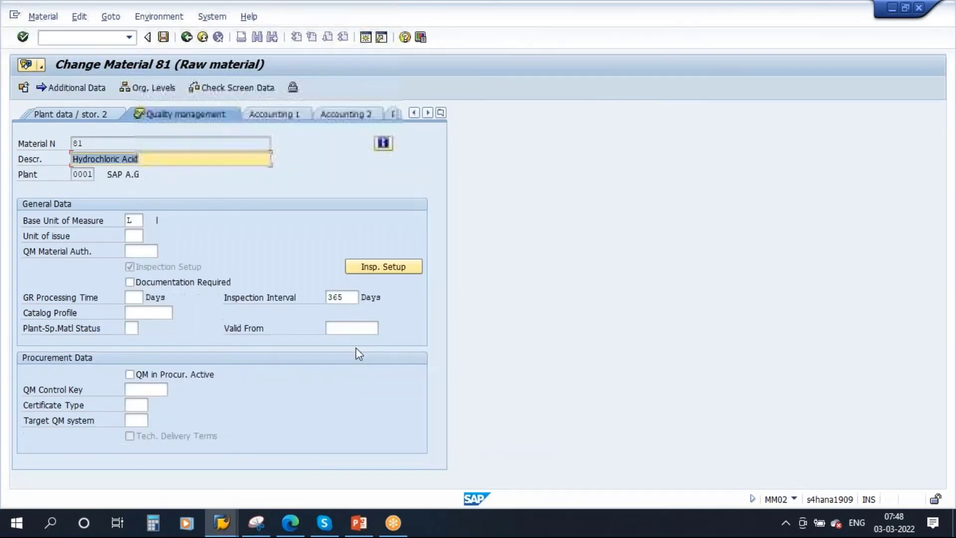
Compare the inspection interval with the inspection lot generation and master data slides in PowerPoint, then return to the SAP Change Material 81 session.
{"action": "double_click", "coordinate": [348, 298]}
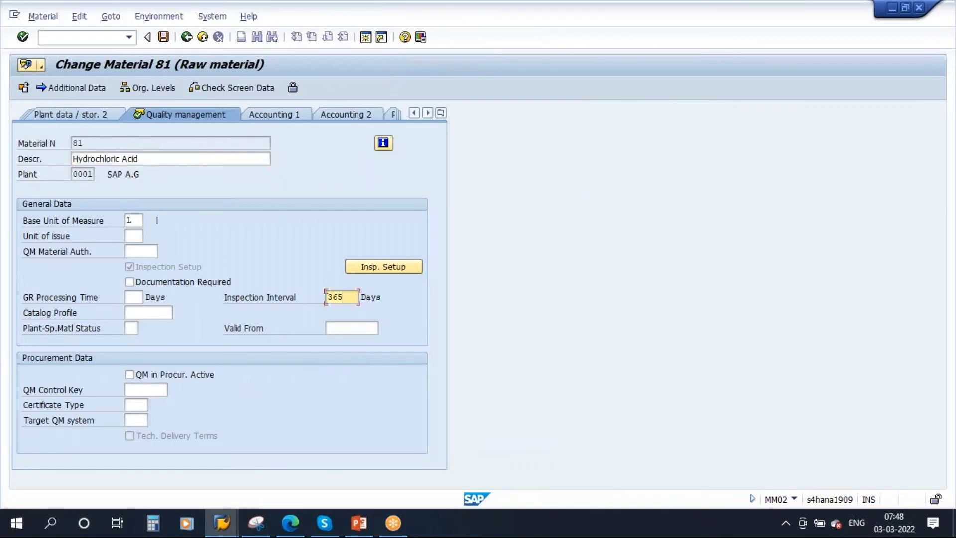
{"action": "left_click", "coordinate": [358, 522]}
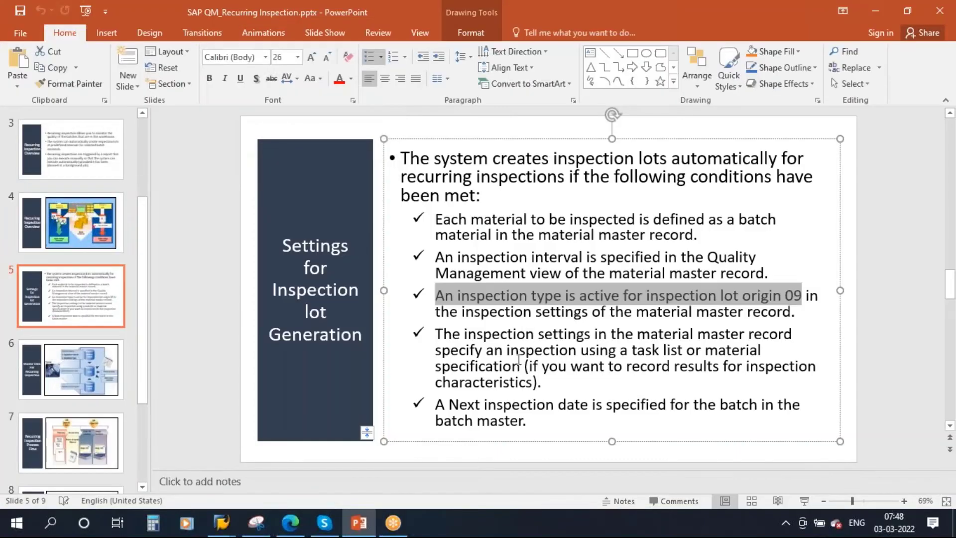
{"action": "left_click", "coordinate": [79, 395]}
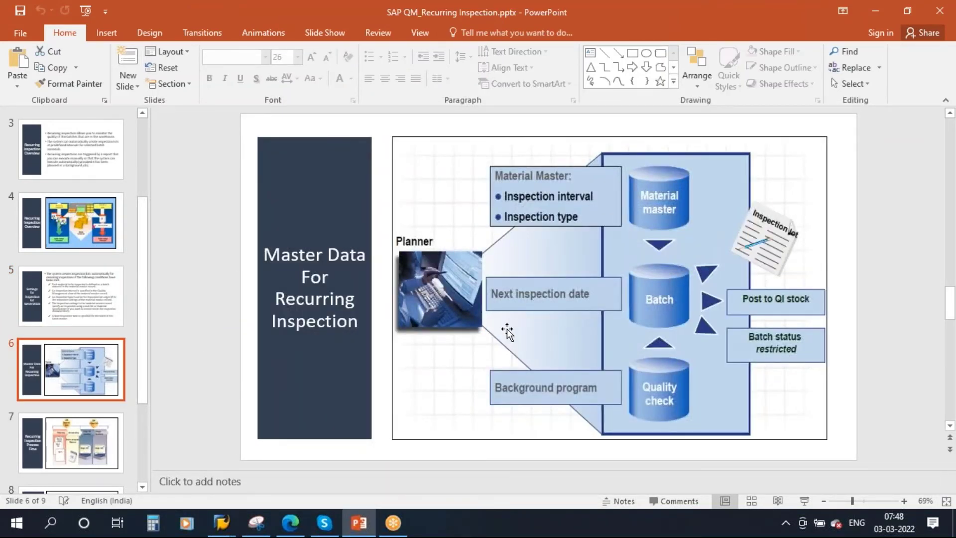
{"action": "left_click", "coordinate": [222, 522]}
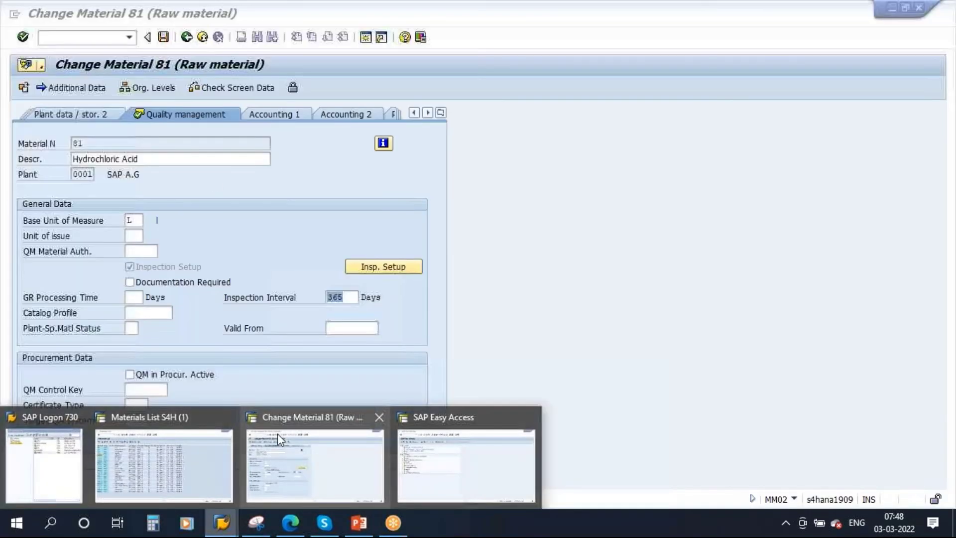
{"action": "left_click", "coordinate": [277, 433]}
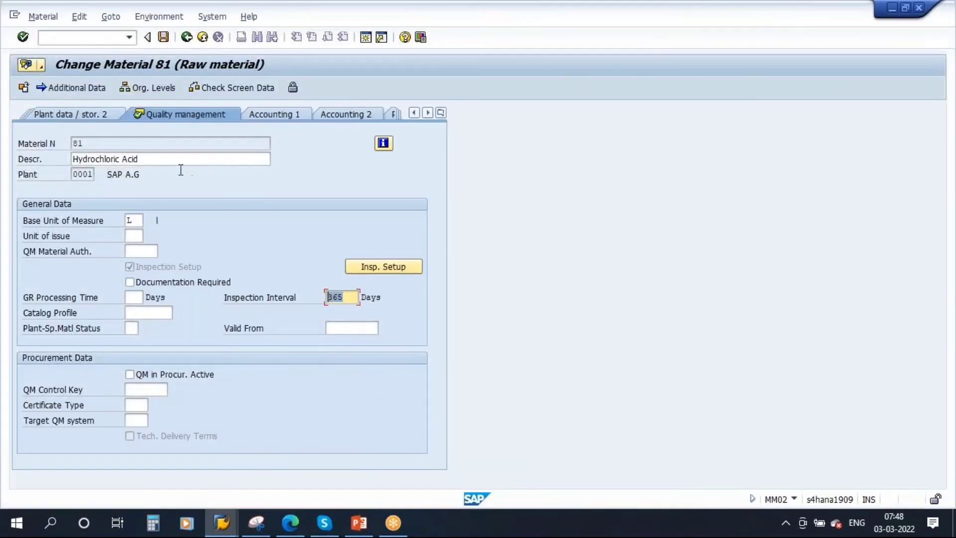
In the material's Plant data / stor. 1 view, set the total shelf life to 36 and the SLED period indicator to M, Month.
{"action": "left_click", "coordinate": [441, 113]}
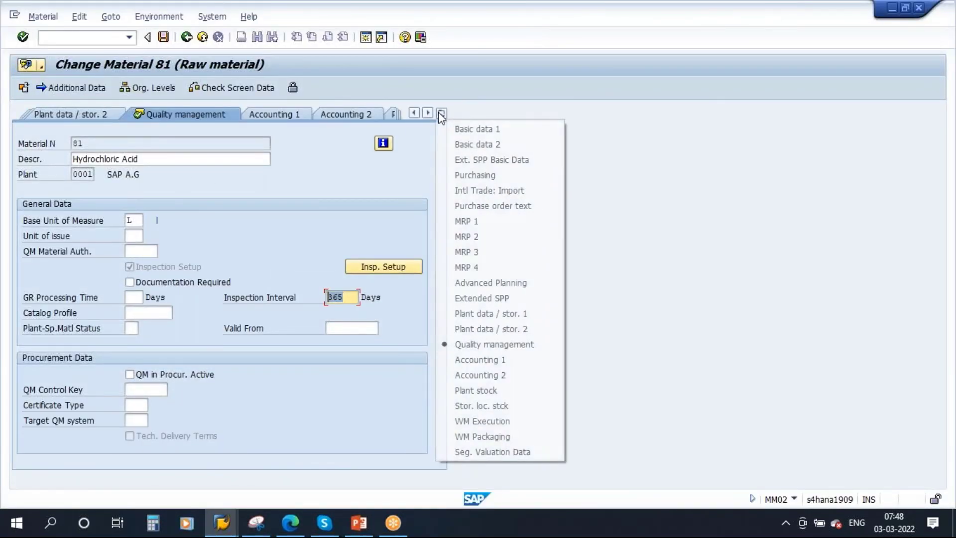
{"action": "left_click", "coordinate": [516, 314]}
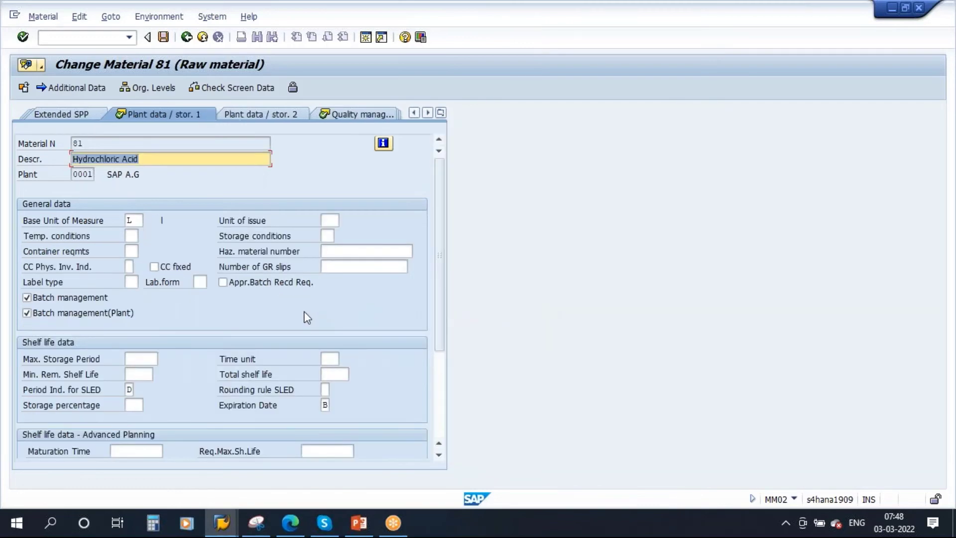
{"action": "left_click", "coordinate": [331, 376]}
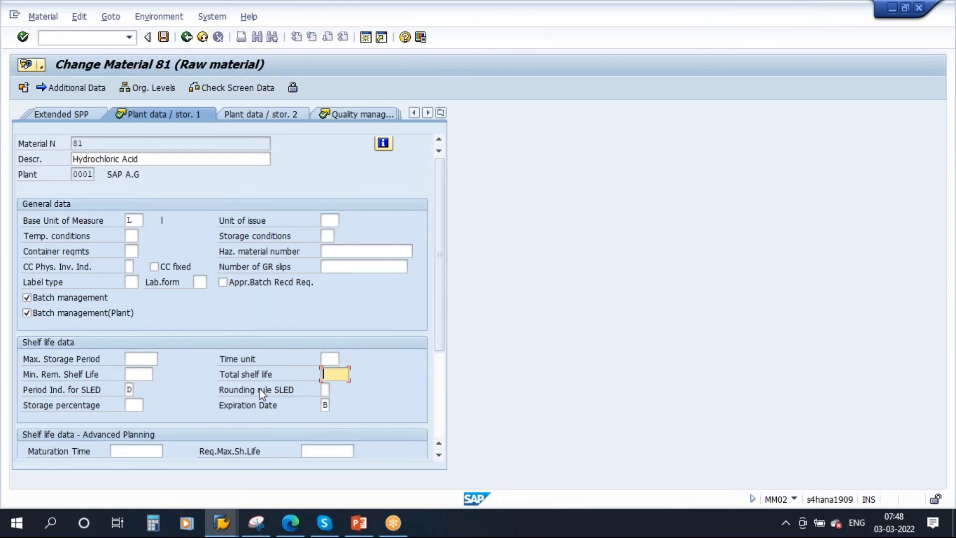
{"action": "left_click_drag", "start_coordinate": [334, 374], "coordinate": [293, 374]}
{"action": "left_click", "coordinate": [129, 390]}
{"action": "left_click", "coordinate": [139, 390]}
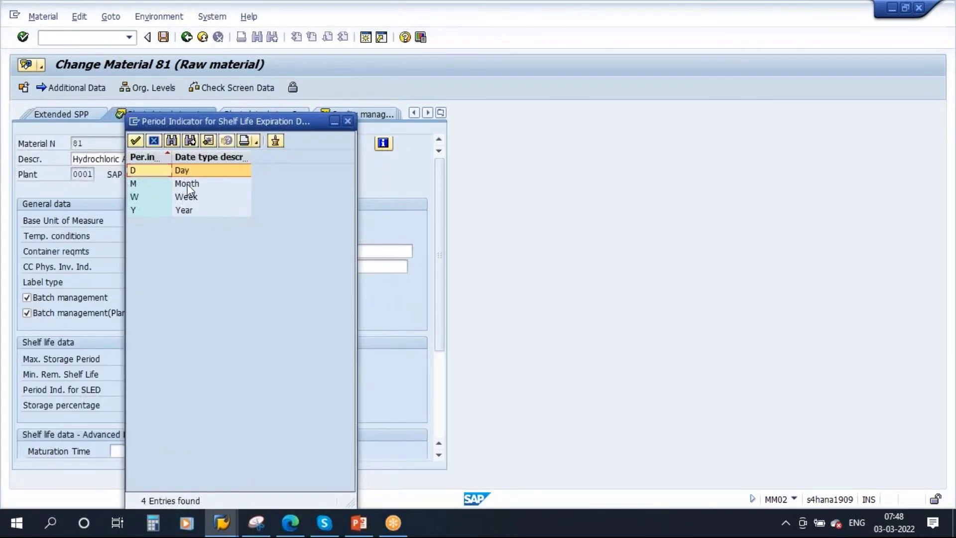
{"action": "double_click", "coordinate": [188, 188]}
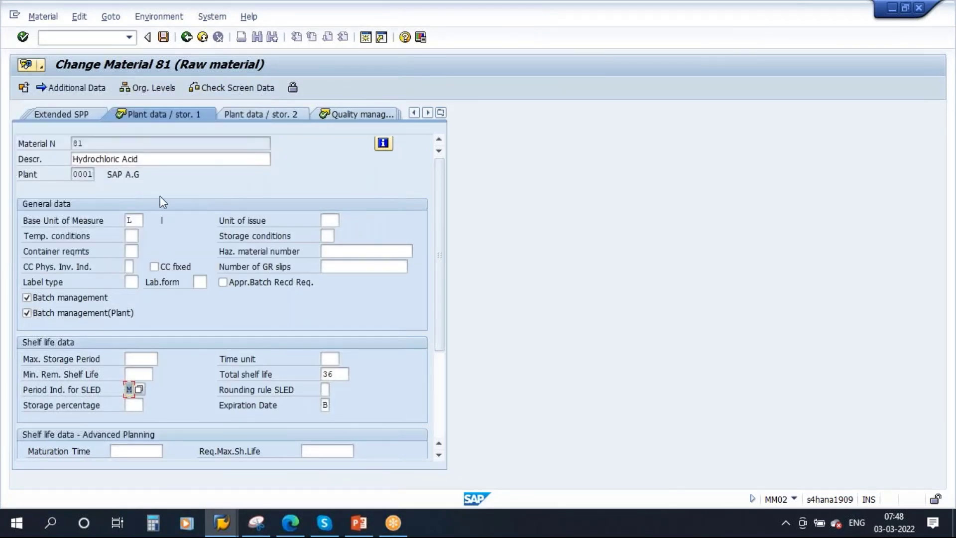
{"action": "key", "text": "Return"}
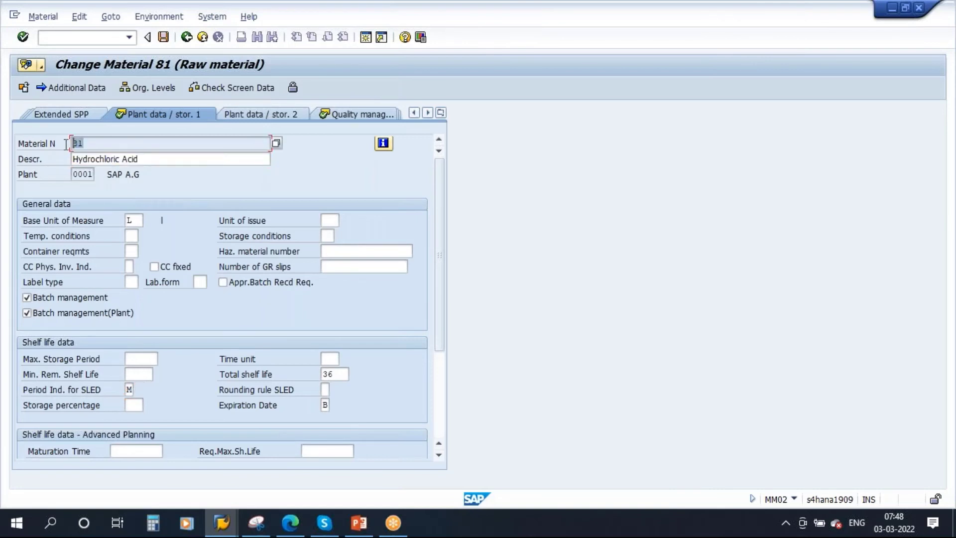
Set the minimum remaining shelf life to 1 in the material's shelf life data.
{"action": "double_click", "coordinate": [321, 374]}
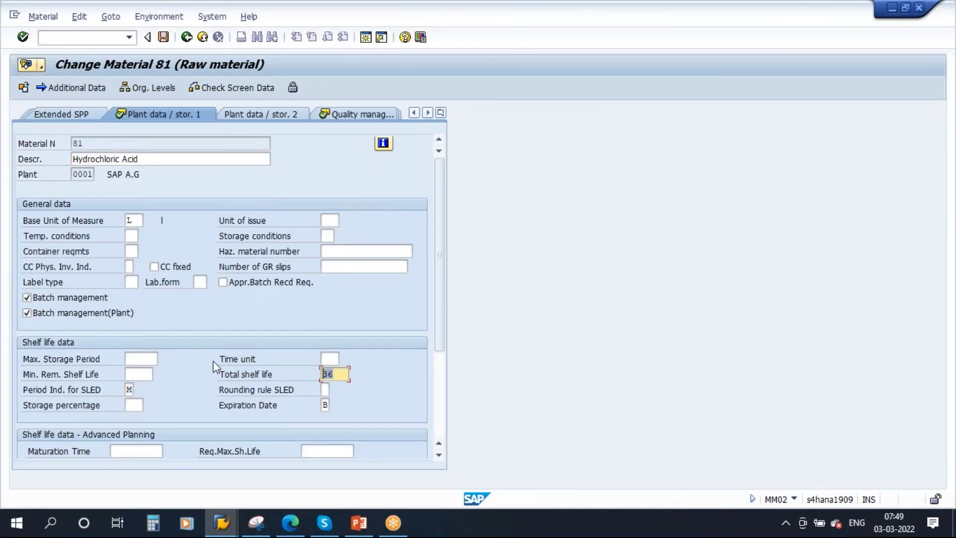
{"action": "left_click", "coordinate": [131, 391]}
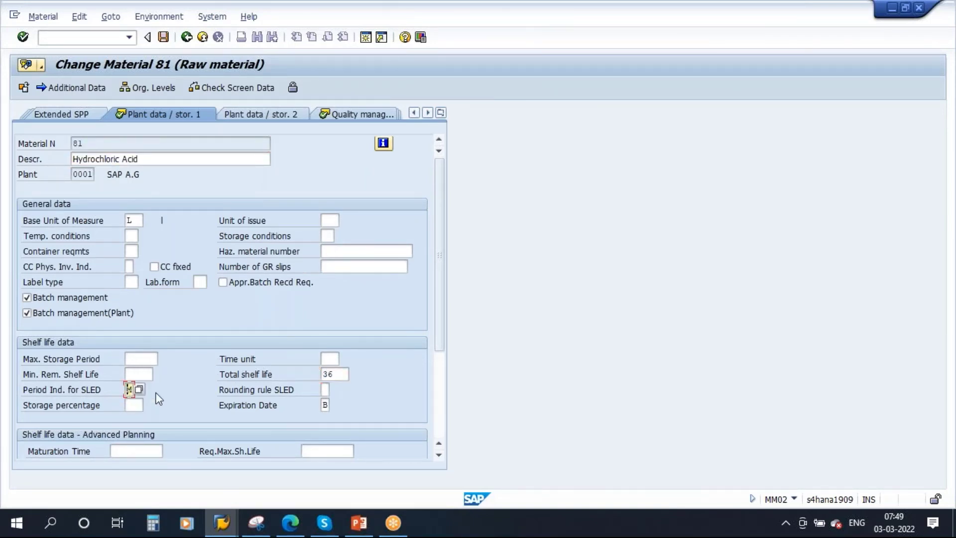
{"action": "left_click", "coordinate": [341, 378]}
{"action": "left_click", "coordinate": [129, 390]}
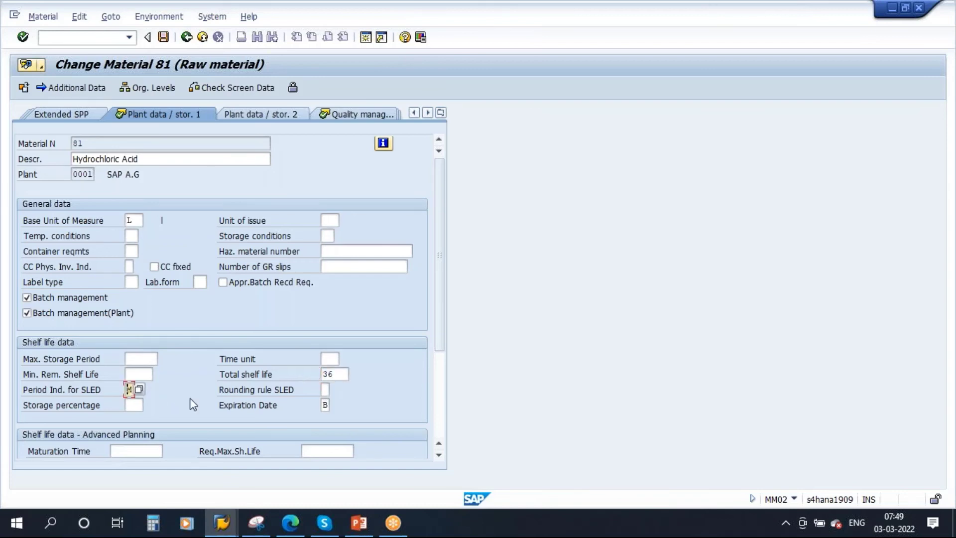
{"action": "left_click", "coordinate": [148, 373]}
{"action": "type", "text": "1"}
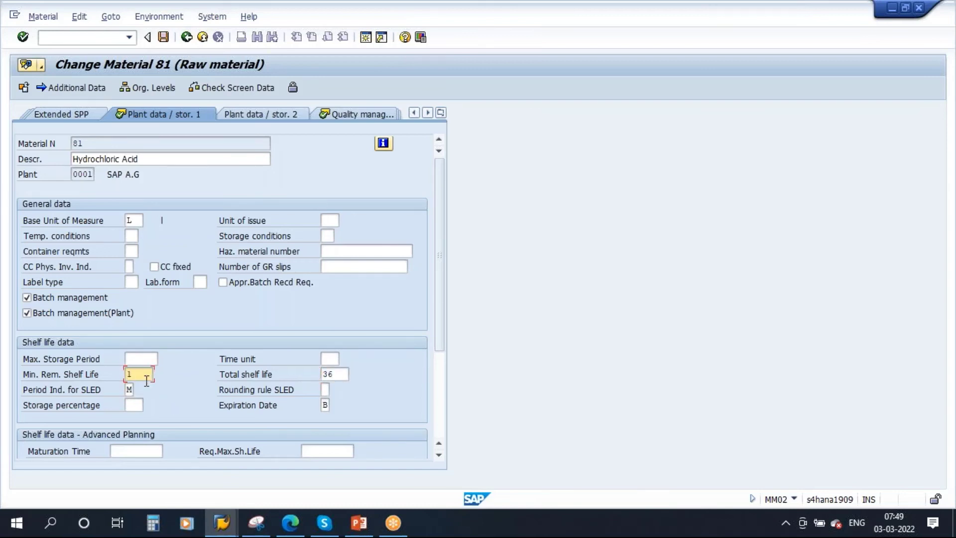
Advance to the material's Quality management view, check the inspection interval, and save the material.
{"action": "key", "text": "Return"}
{"action": "key", "text": "Return"}
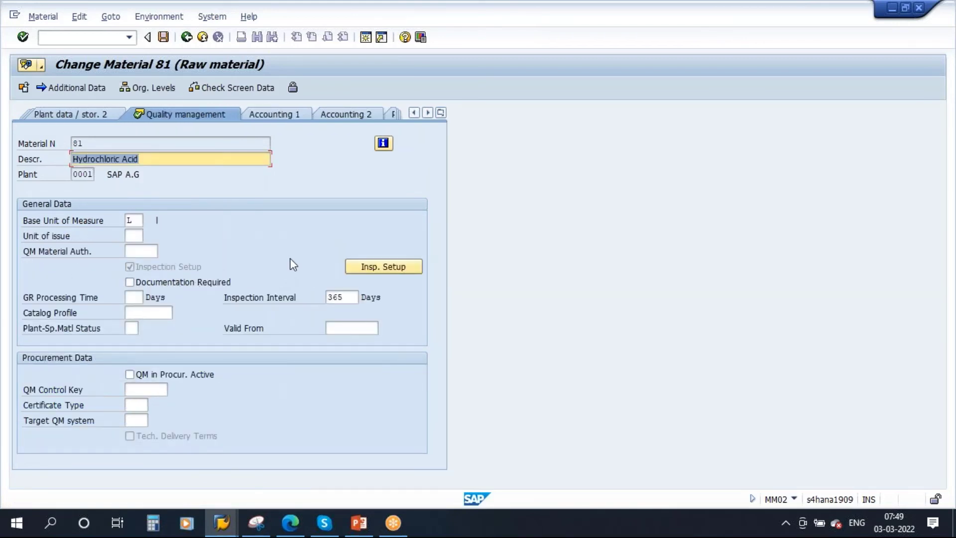
{"action": "left_click", "coordinate": [343, 298]}
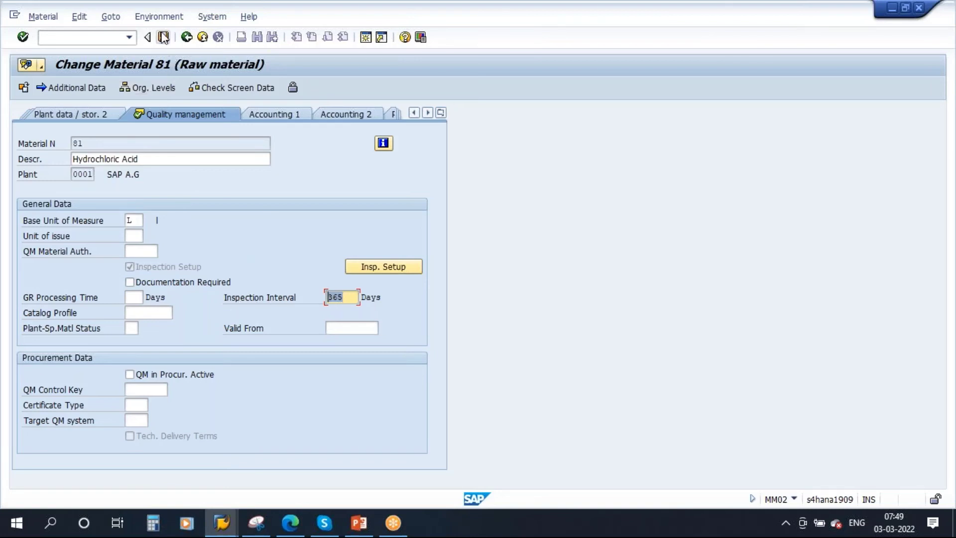
{"action": "left_click", "coordinate": [164, 38]}
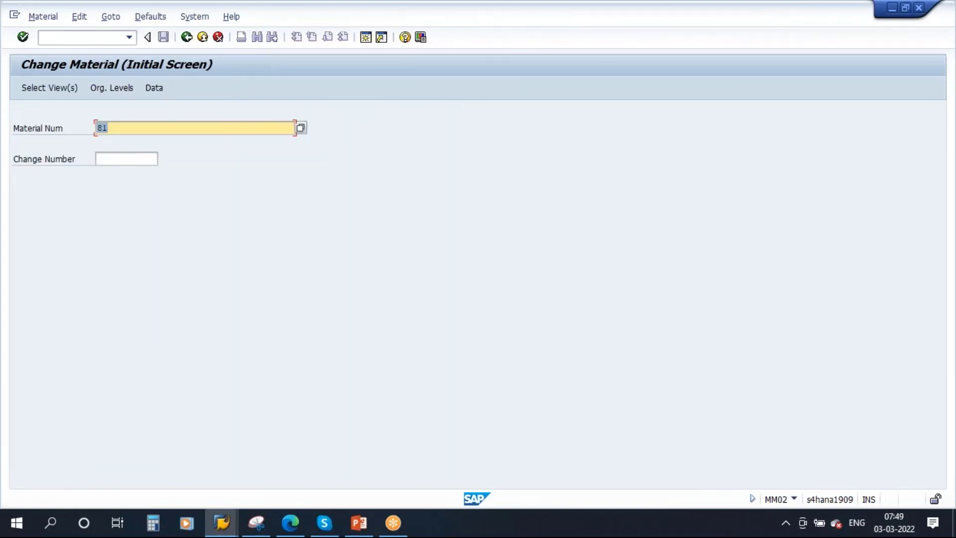
Review the master data and inspection lot generation conditions in the PowerPoint slides, then switch to the SAP Easy Access session.
{"action": "left_click", "coordinate": [359, 524]}
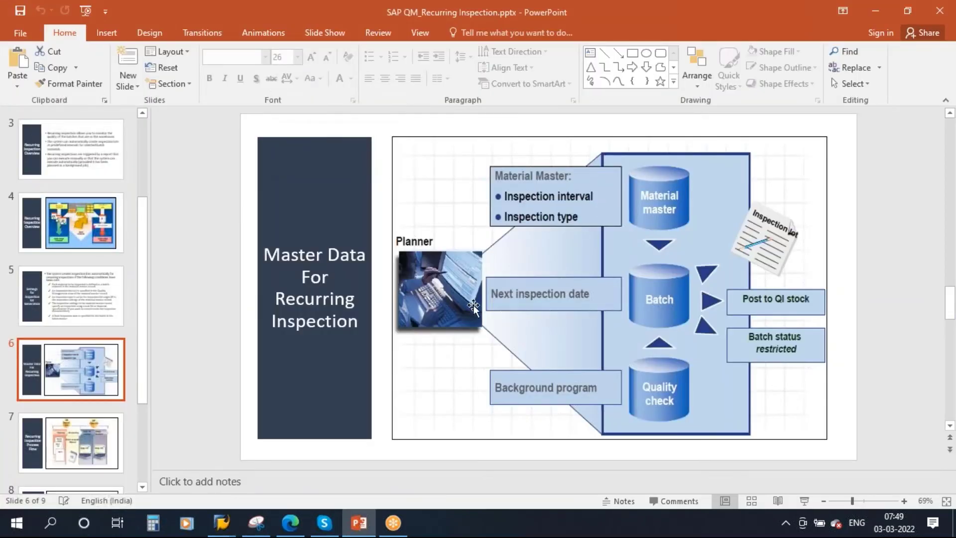
{"action": "left_click", "coordinate": [62, 322]}
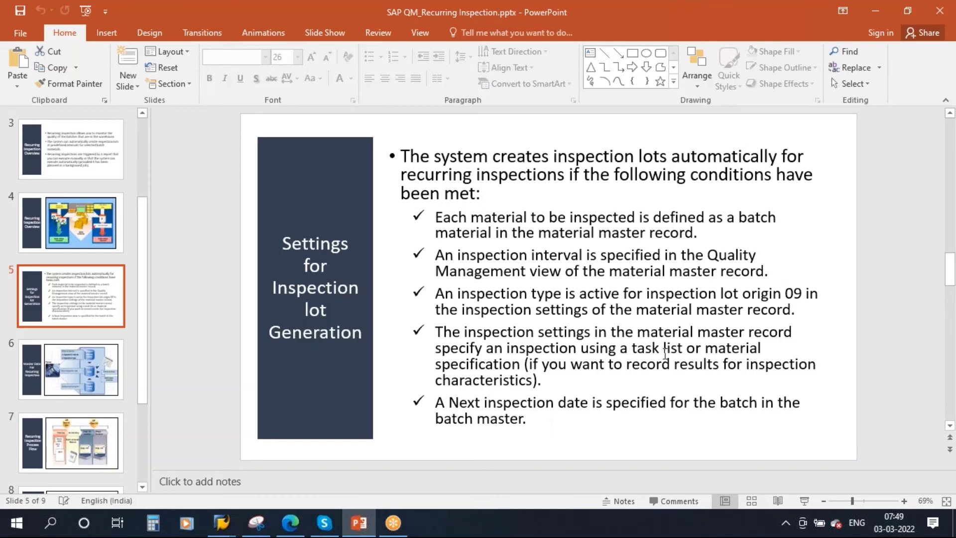
{"action": "left_click", "coordinate": [221, 523]}
{"action": "left_click", "coordinate": [444, 449]}
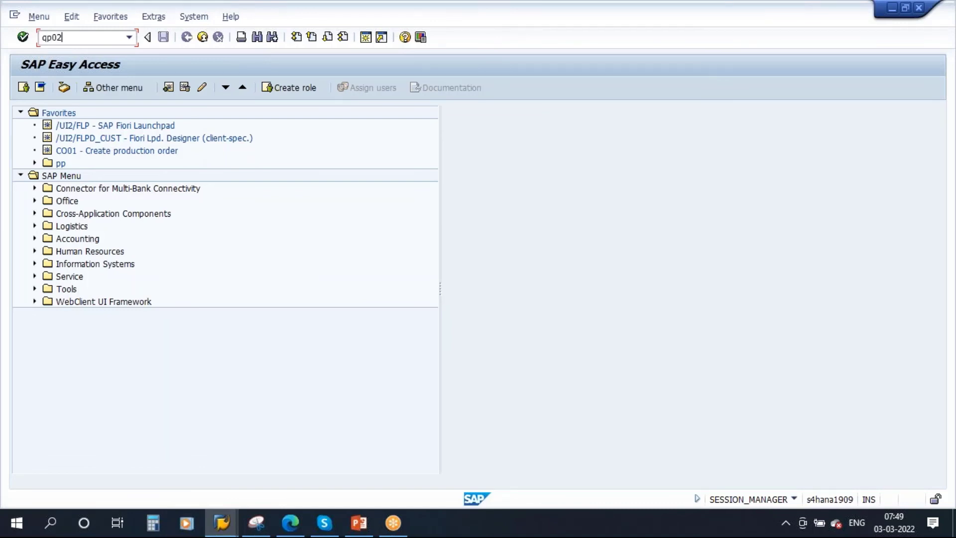
Display the inspection plan for material 81 in plant 0001 using transaction QP03.
{"action": "key", "text": "Return"}
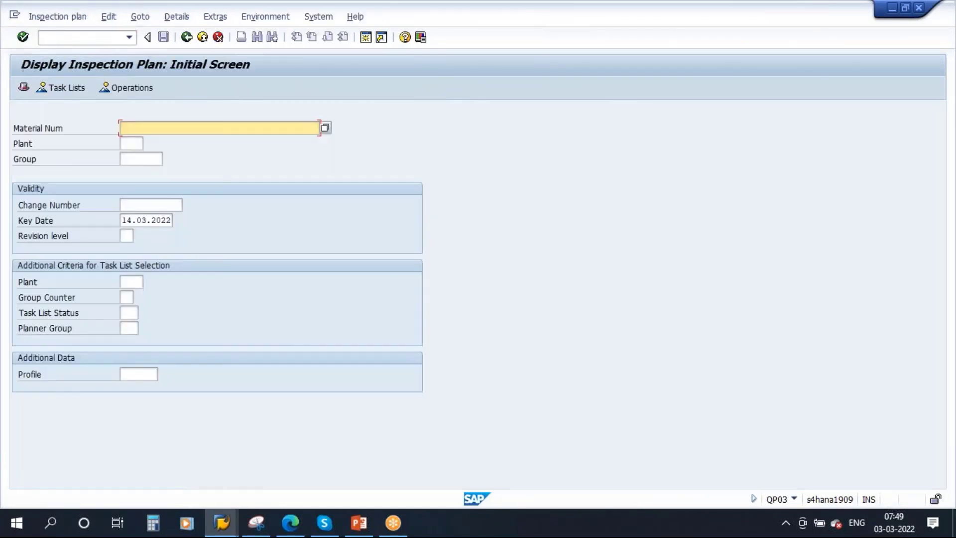
{"action": "left_click", "coordinate": [164, 127]}
{"action": "left_click", "coordinate": [130, 141]}
{"action": "left_click", "coordinate": [130, 143]}
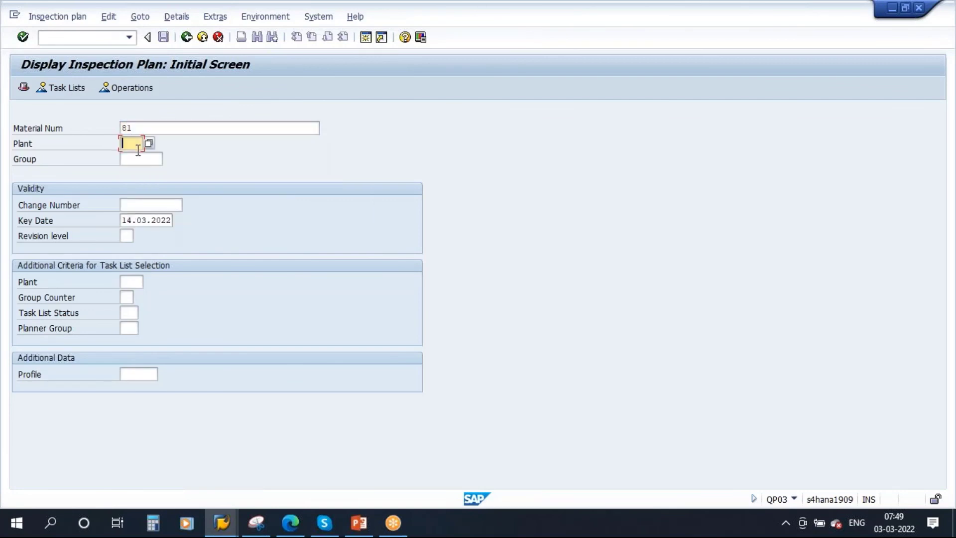
{"action": "left_click", "coordinate": [130, 153]}
{"action": "key", "text": "Return"}
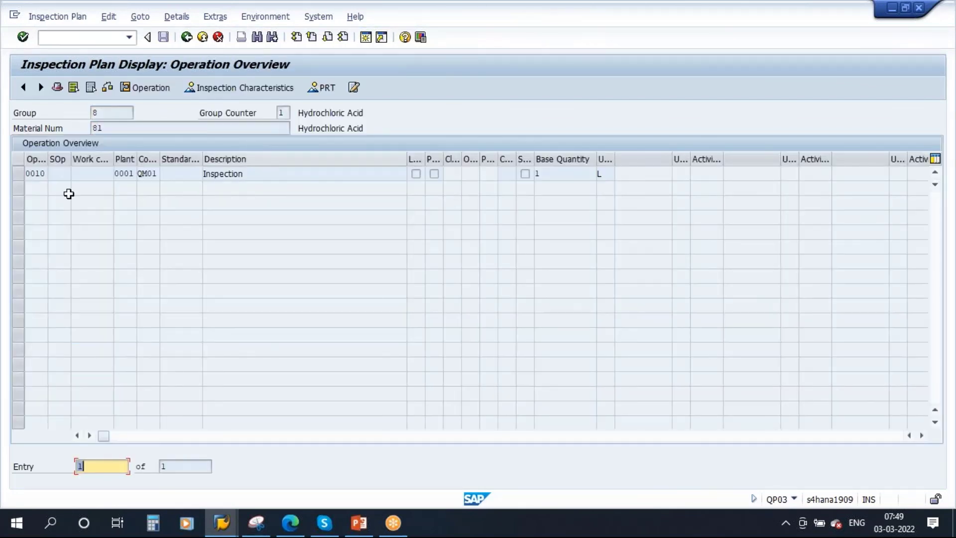
Examine the inspection characteristics of operation 0010 in the inspection plan, then leave the characteristic overview.
{"action": "left_click", "coordinate": [18, 174]}
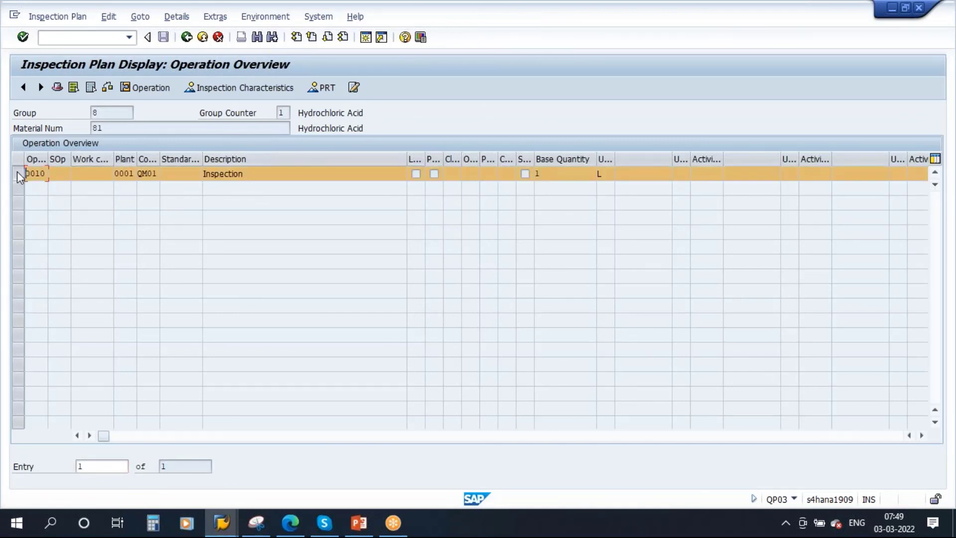
{"action": "left_click", "coordinate": [247, 89]}
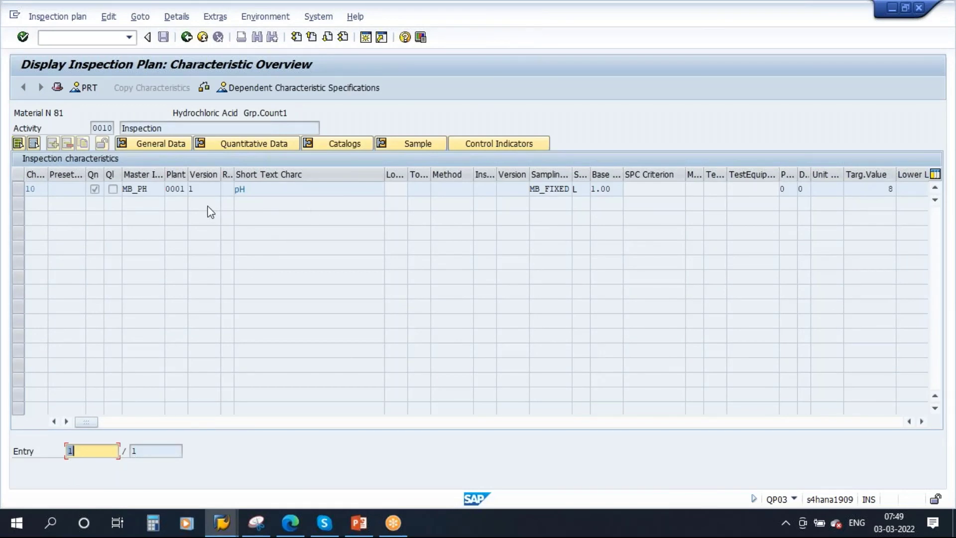
{"action": "left_click", "coordinate": [187, 37]}
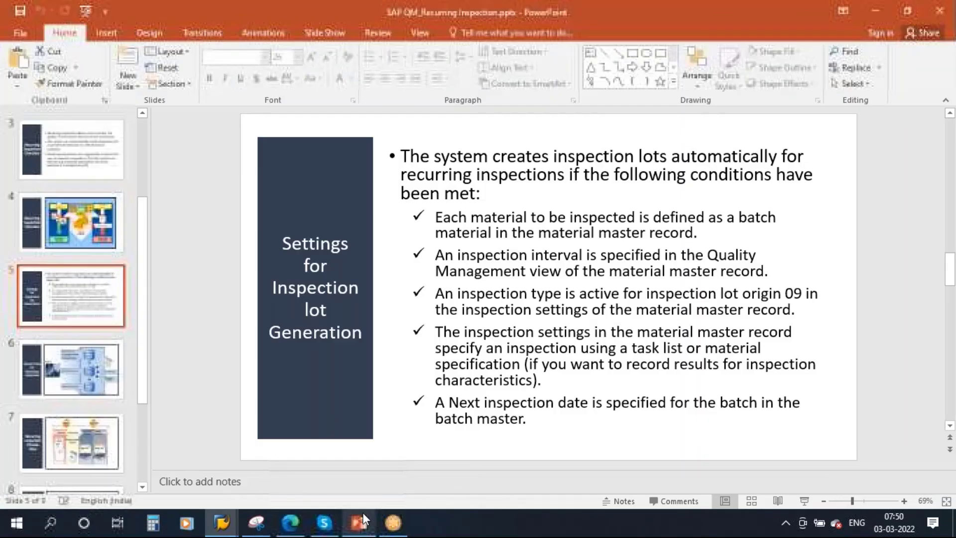
Switch to the PowerPoint presentation and review the slides on master data and process flow for recurring inspection.
{"action": "left_click", "coordinate": [358, 522]}
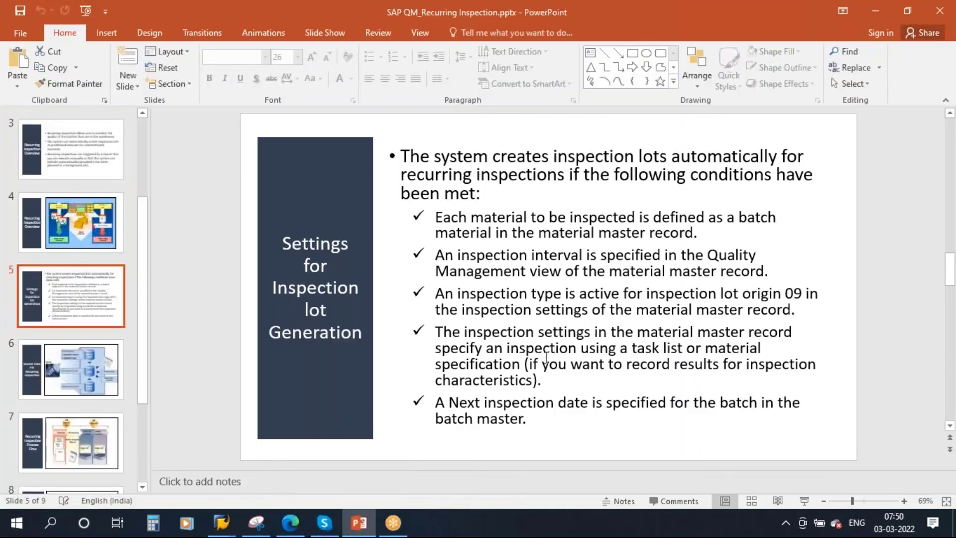
{"action": "left_click", "coordinate": [81, 393]}
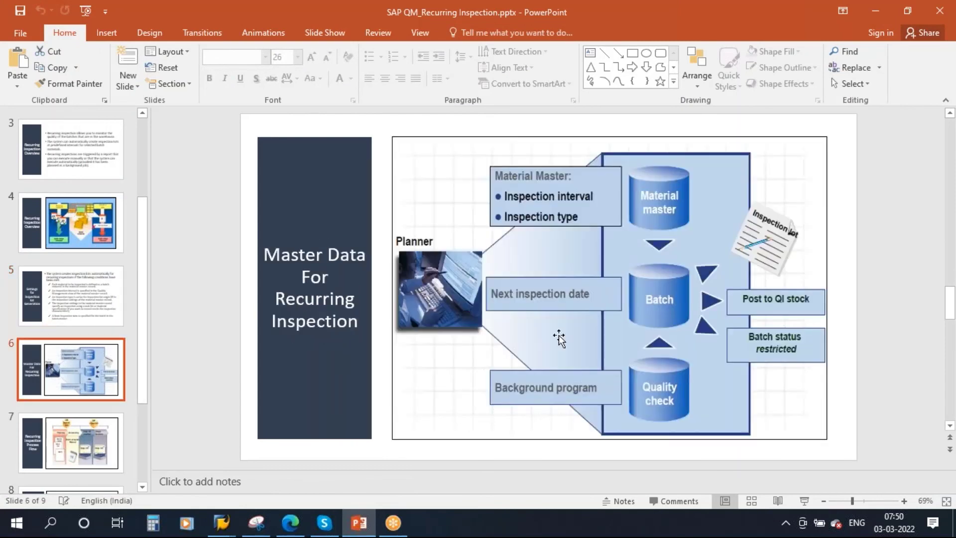
{"action": "left_click", "coordinate": [70, 444]}
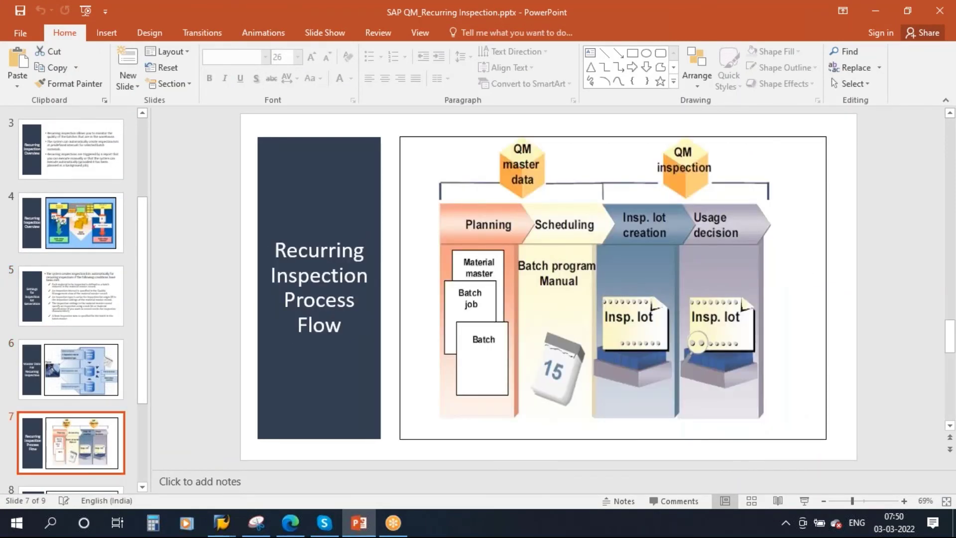
Return to SAP's Change Material session, check the stock overview of material 81 in plant 0001 with transaction MMBE, and leave the overview.
{"action": "left_click", "coordinate": [221, 522]}
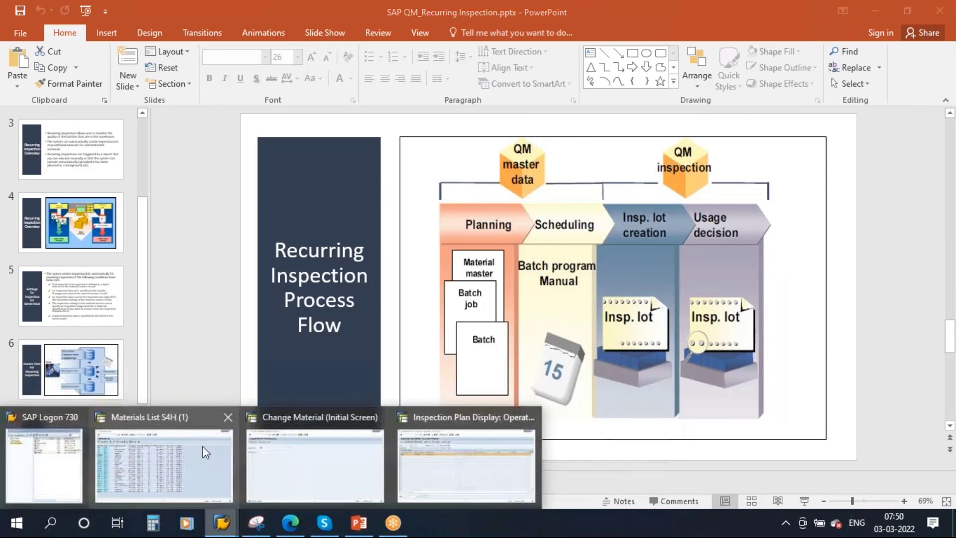
{"action": "left_click", "coordinate": [309, 446]}
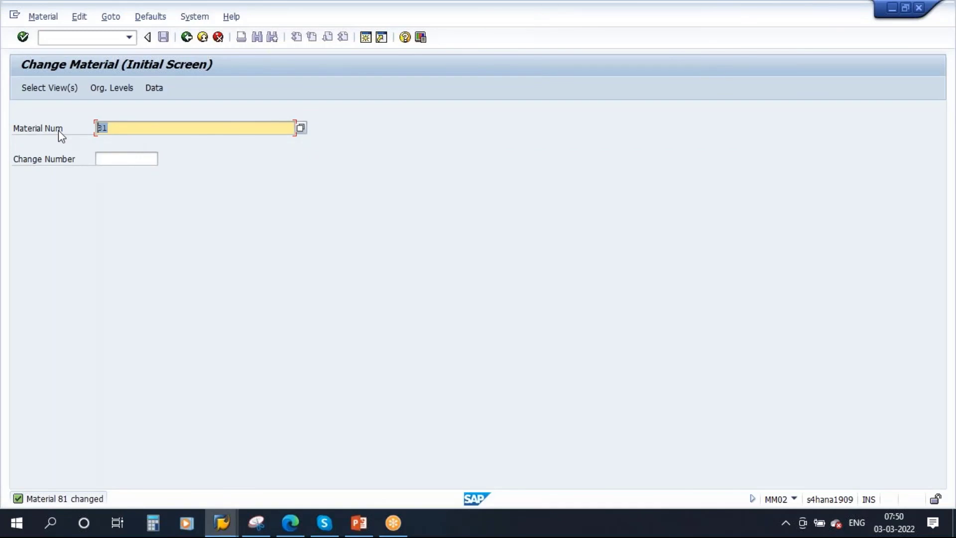
{"action": "left_click", "coordinate": [187, 37]}
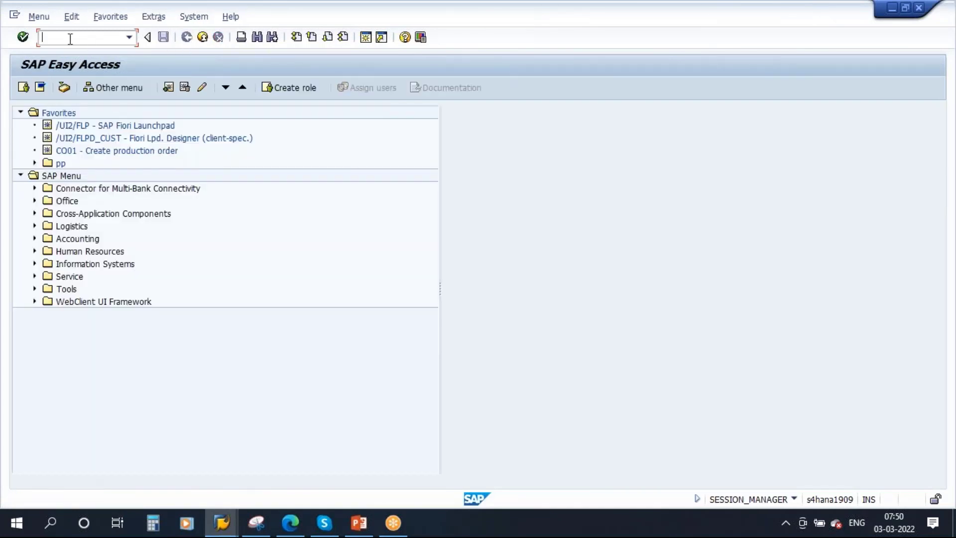
{"action": "type", "text": "mmbe"}
{"action": "key", "text": "Return"}
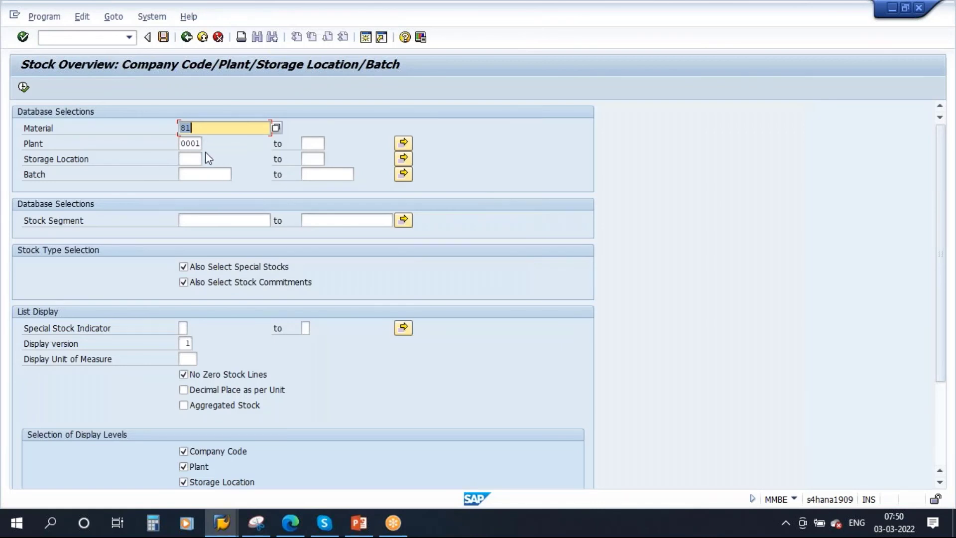
{"action": "left_click", "coordinate": [23, 87]}
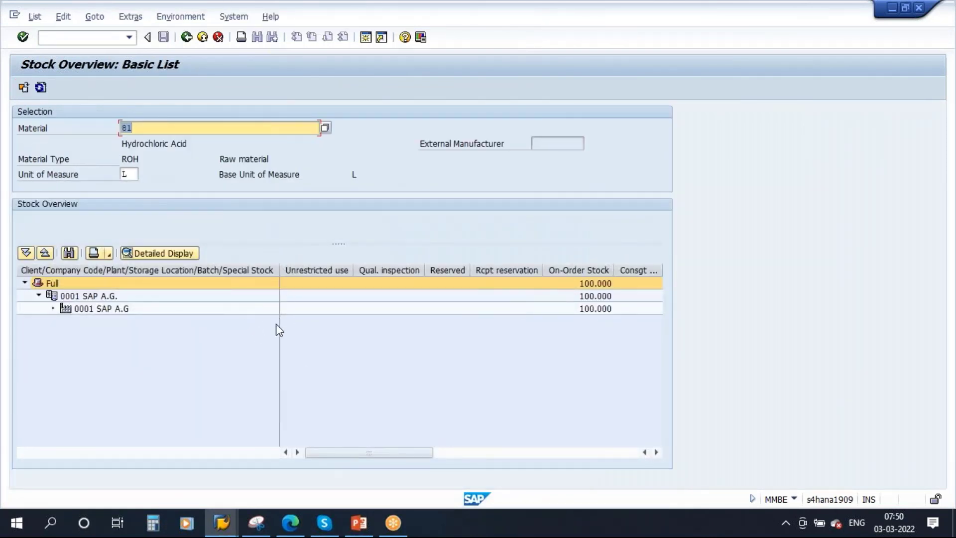
{"action": "left_click", "coordinate": [187, 38]}
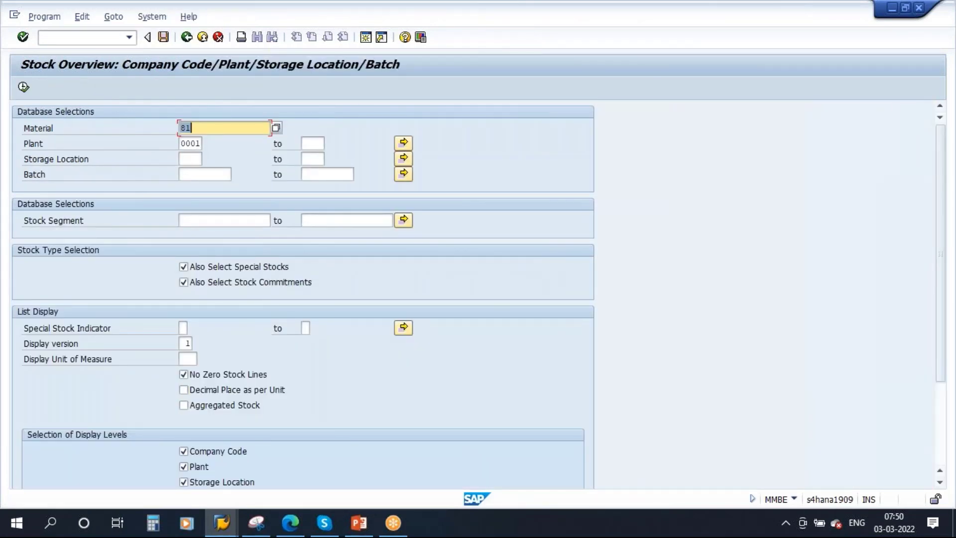
{"action": "left_click", "coordinate": [187, 38]}
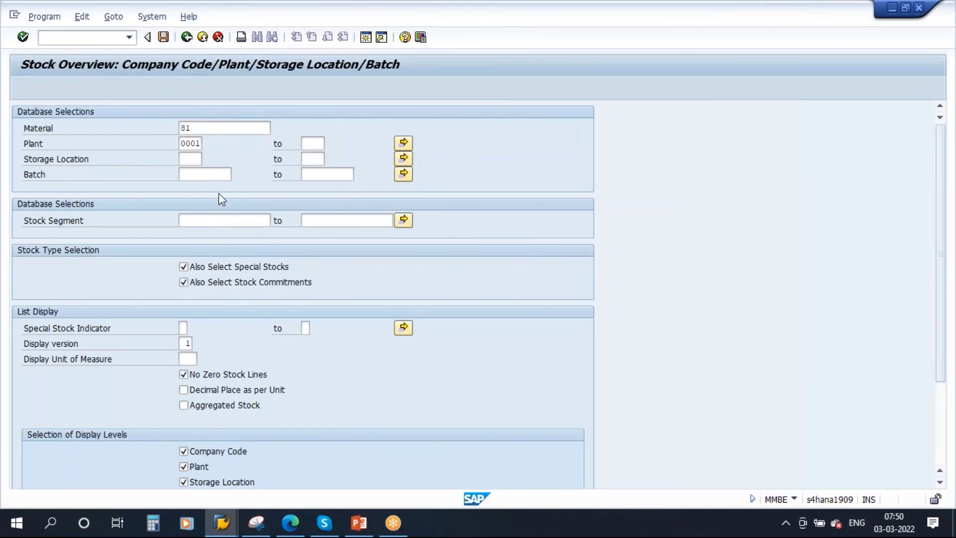